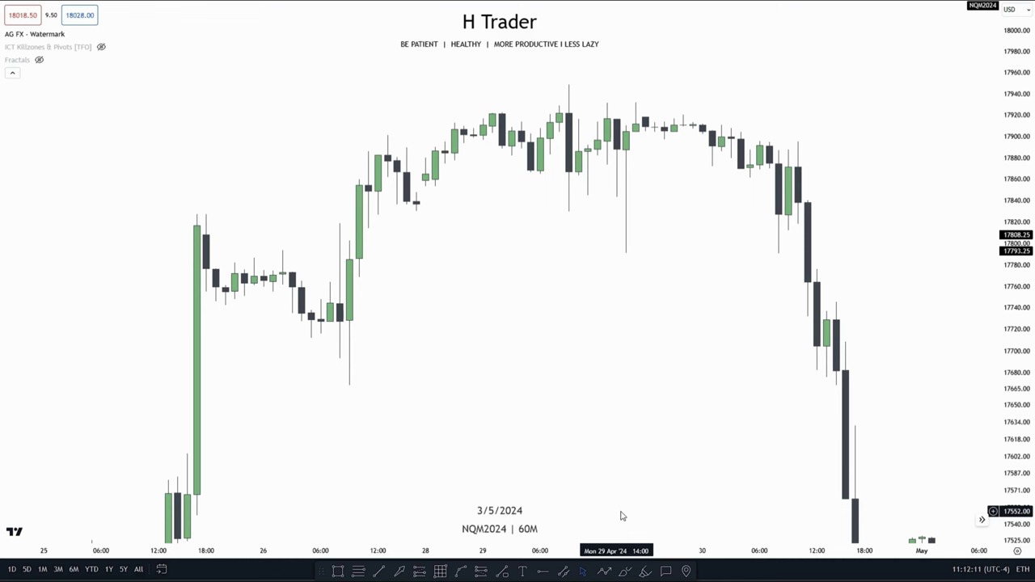
# Draw a horizontal trend line at 17827.50 from the 25 April swing high to the 26 April candle that breaks above it
pyautogui.moveTo(374, 434); pyautogui.dragTo(398, 414)
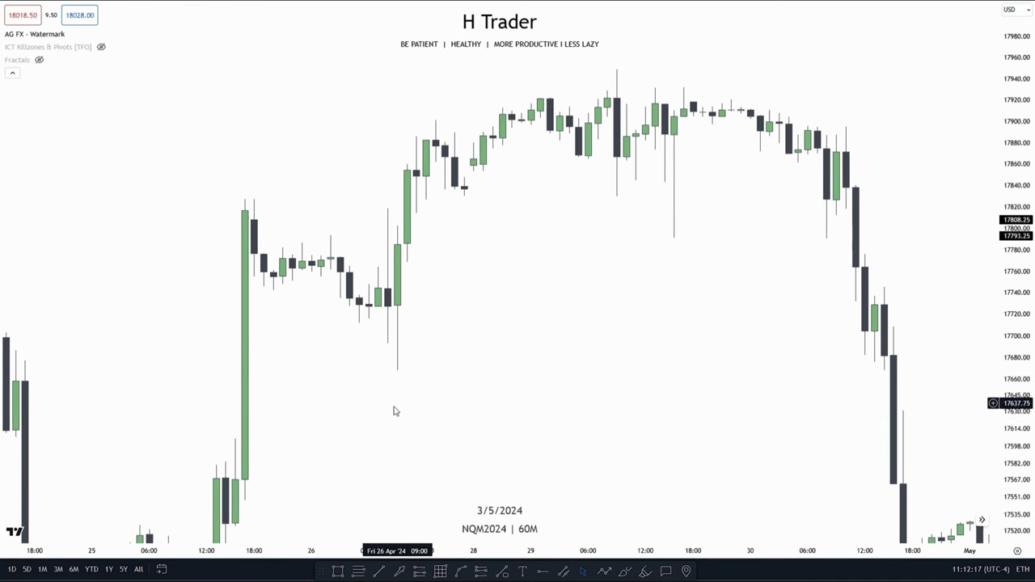
pyautogui.click(379, 571)
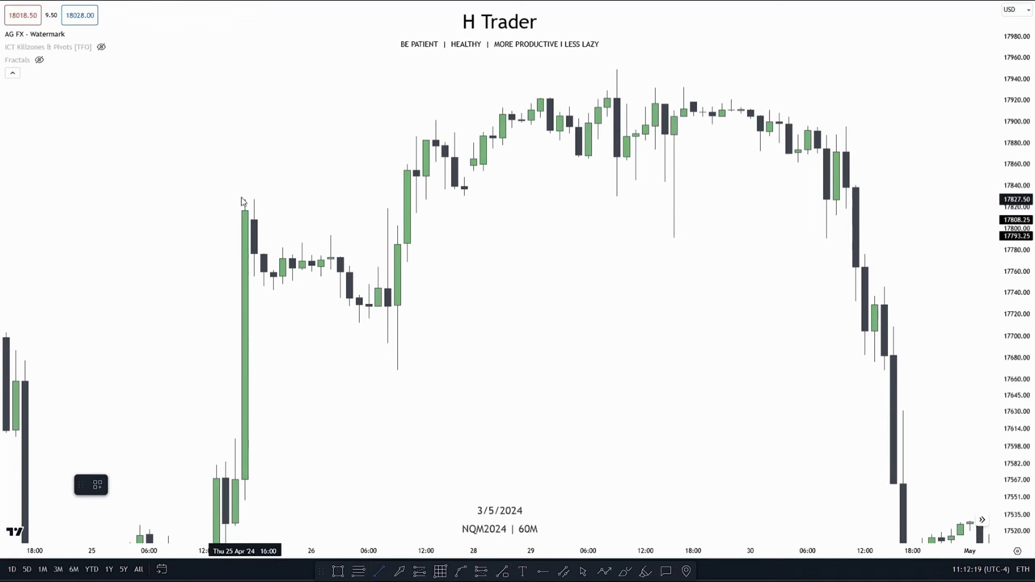
pyautogui.moveTo(245, 199); pyautogui.dragTo(406, 199)
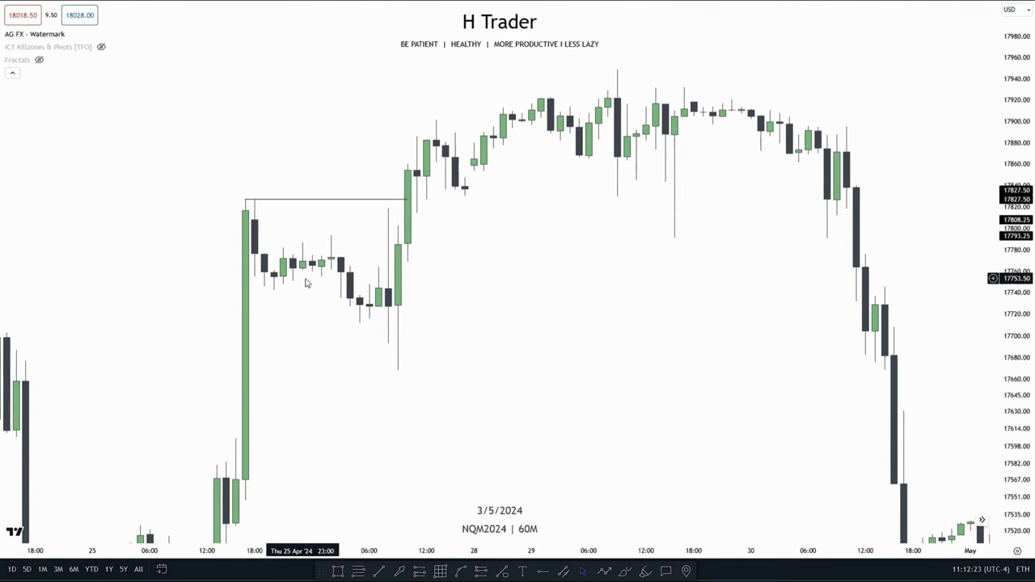
# Mark the gap around the large green 25 April candle with a rectangle from 17605.00 to 17755.00, extended past the 26 April candles
pyautogui.click(338, 571)
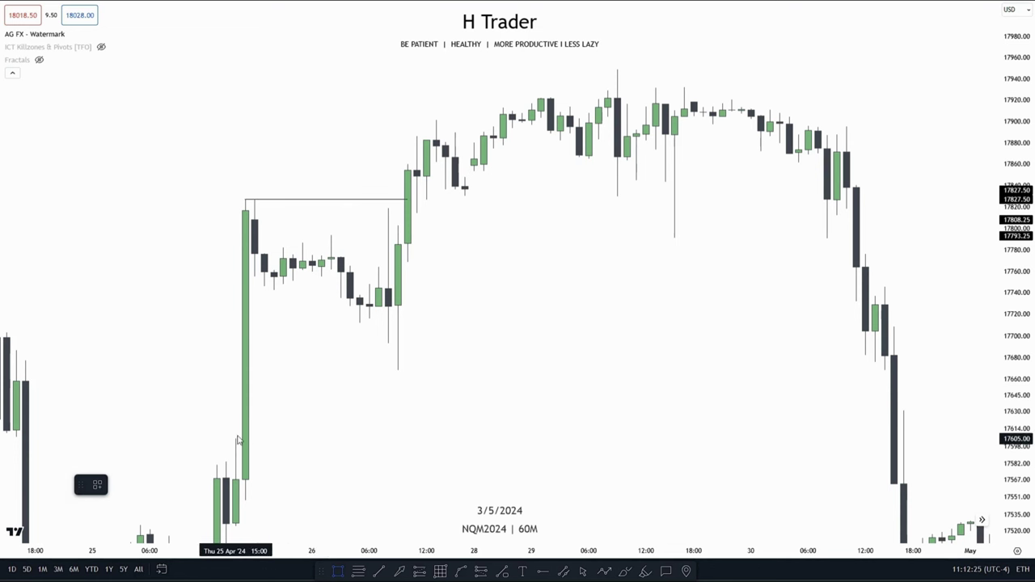
pyautogui.moveTo(236, 438); pyautogui.dragTo(252, 276)
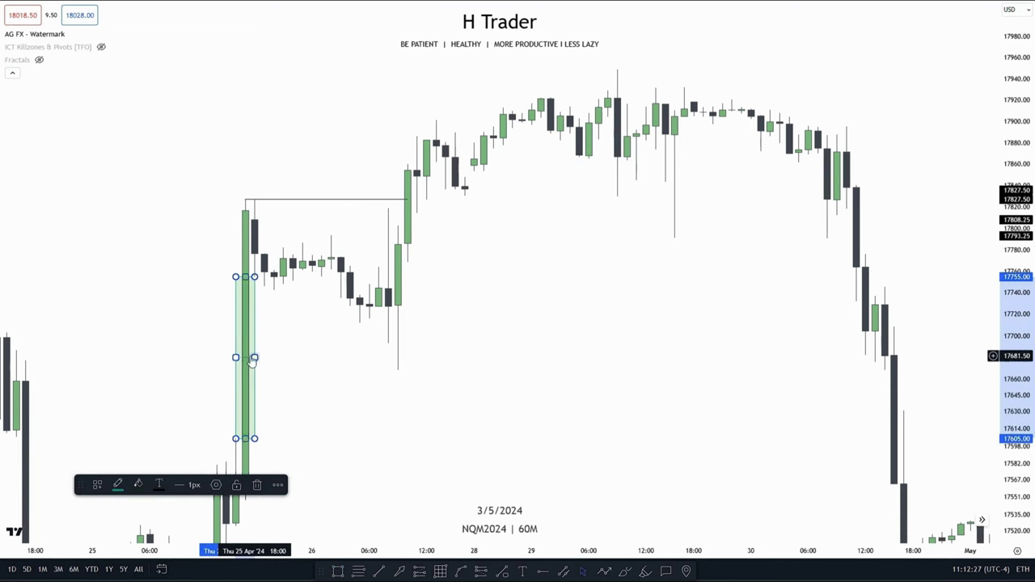
pyautogui.moveTo(254, 357); pyautogui.dragTo(570, 356)
pyautogui.click(478, 464)
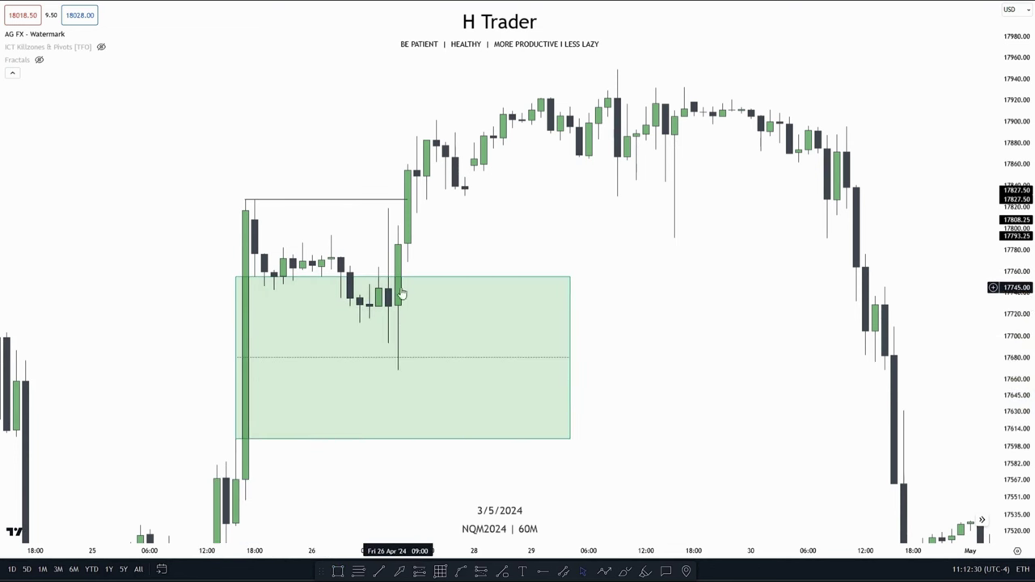
pyautogui.moveTo(409, 292); pyautogui.dragTo(375, 318)
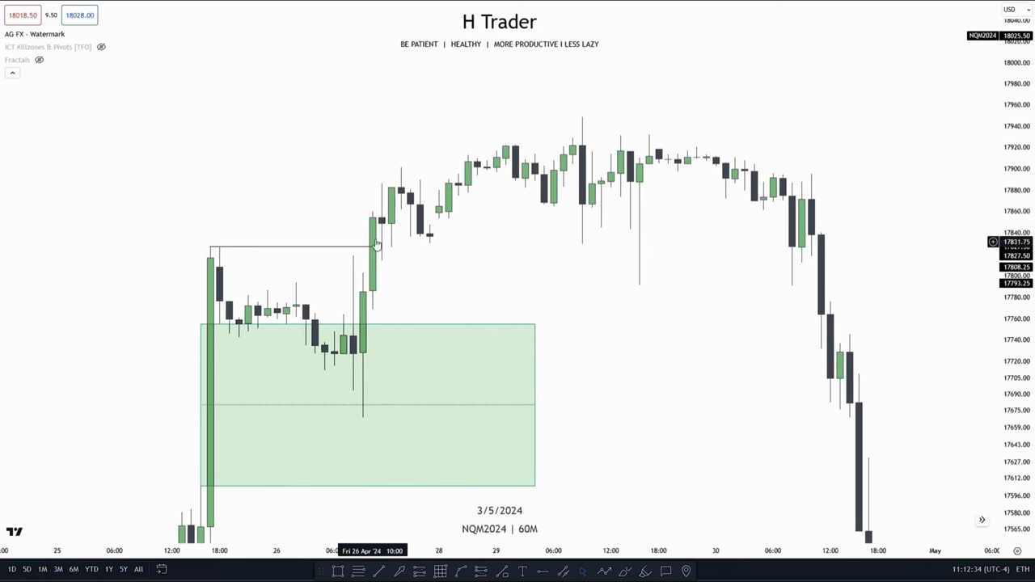
pyautogui.moveTo(454, 278); pyautogui.dragTo(498, 222)
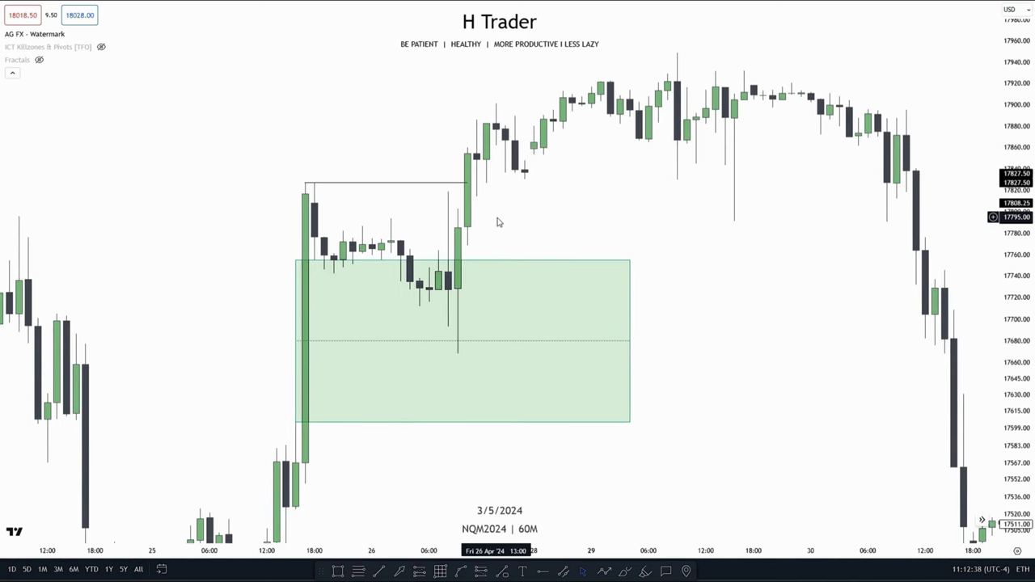
pyautogui.moveTo(577, 217); pyautogui.dragTo(545, 213)
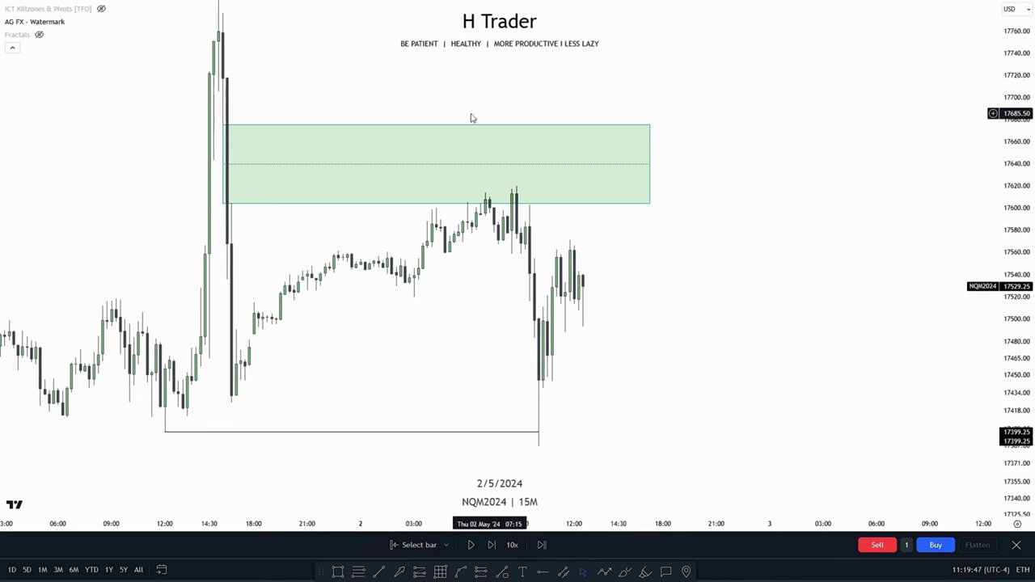
# Measure the 1 May swing with a Fibonacci retracement from the 17399.25 low to the 17793.25 high, and delete the retracement
pyautogui.moveTo(373, 377); pyautogui.dragTo(389, 420)
pyautogui.click(360, 573)
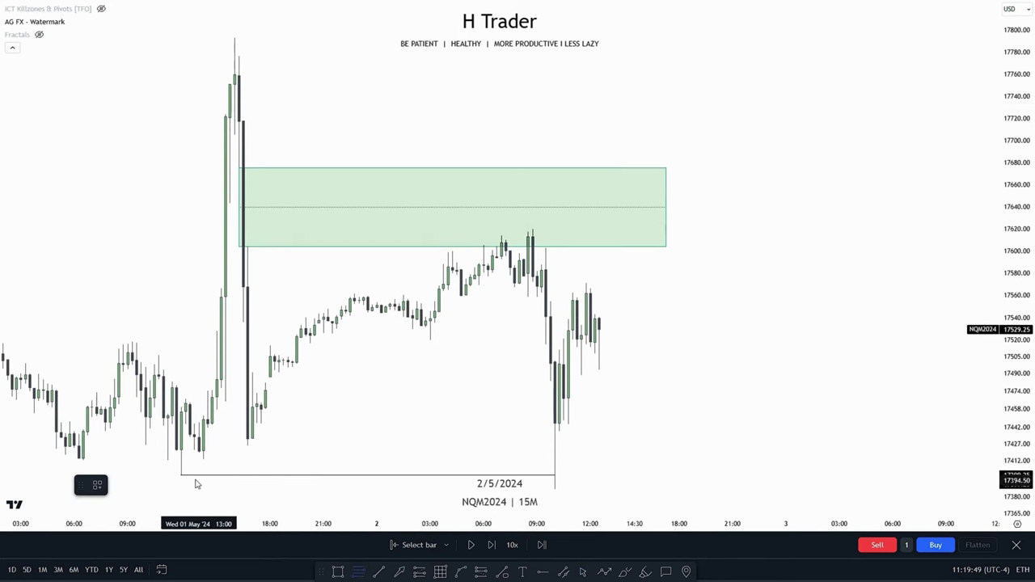
pyautogui.click(181, 474)
pyautogui.click(235, 40)
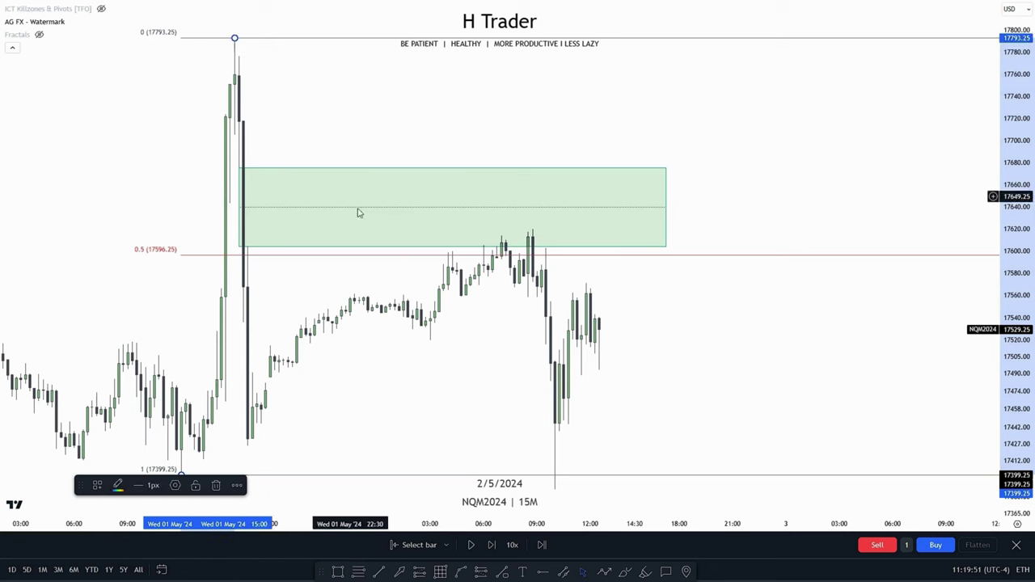
pyautogui.press('Delete')
pyautogui.click(486, 352)
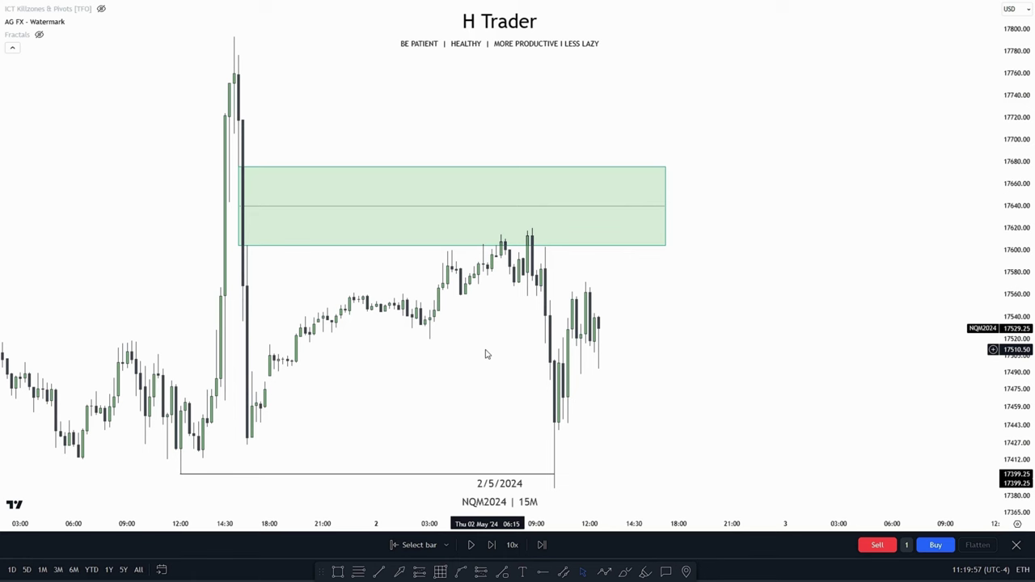
pyautogui.moveTo(486, 354); pyautogui.dragTo(479, 293)
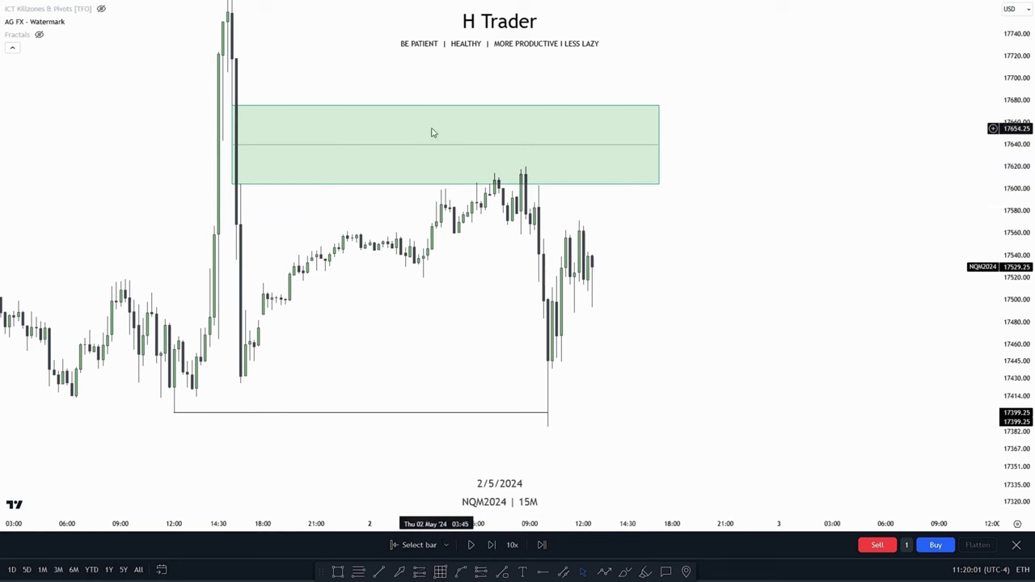
pyautogui.moveTo(486, 289); pyautogui.dragTo(496, 239)
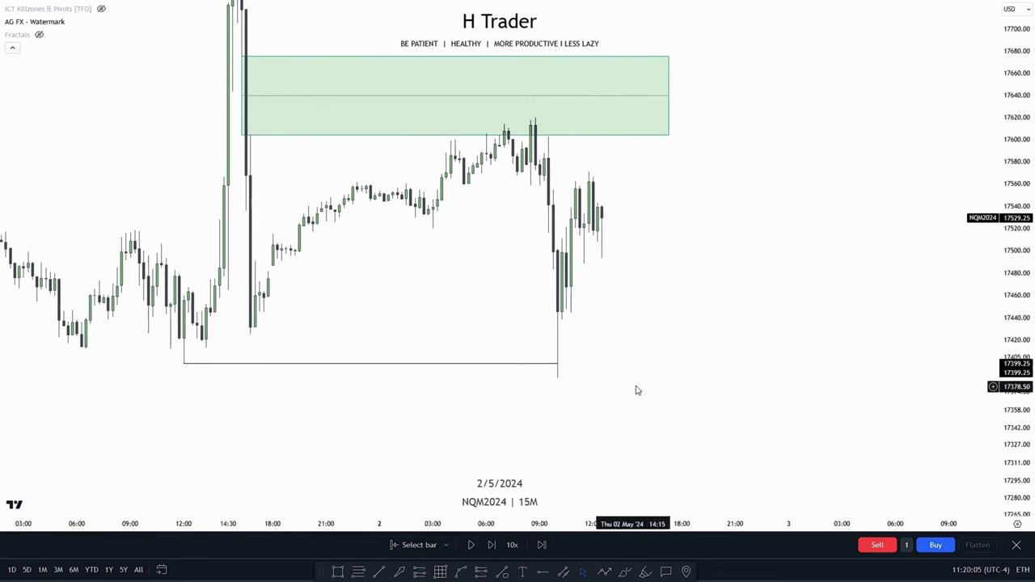
pyautogui.moveTo(469, 266); pyautogui.dragTo(448, 331)
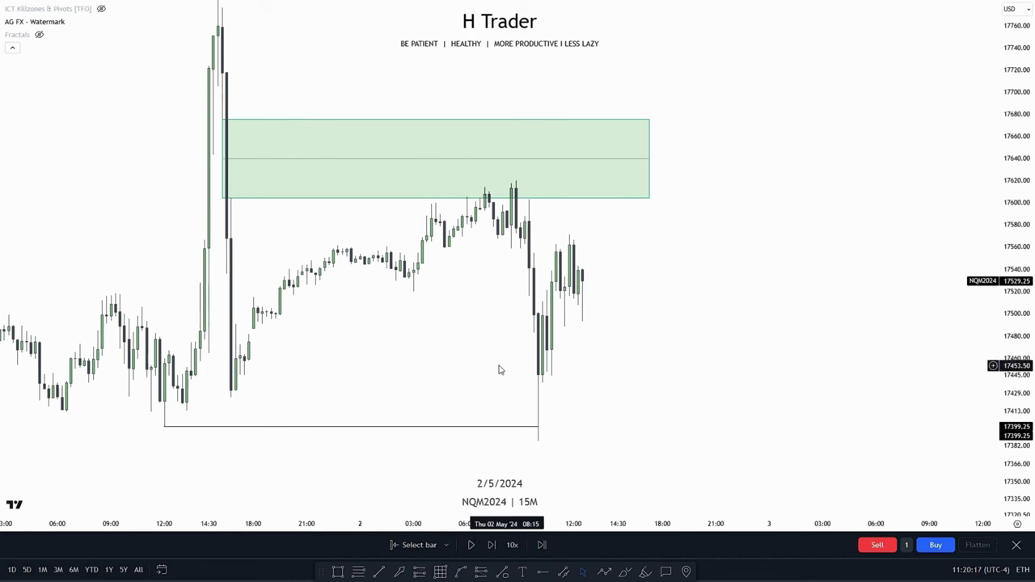
pyautogui.moveTo(499, 369); pyautogui.dragTo(527, 301)
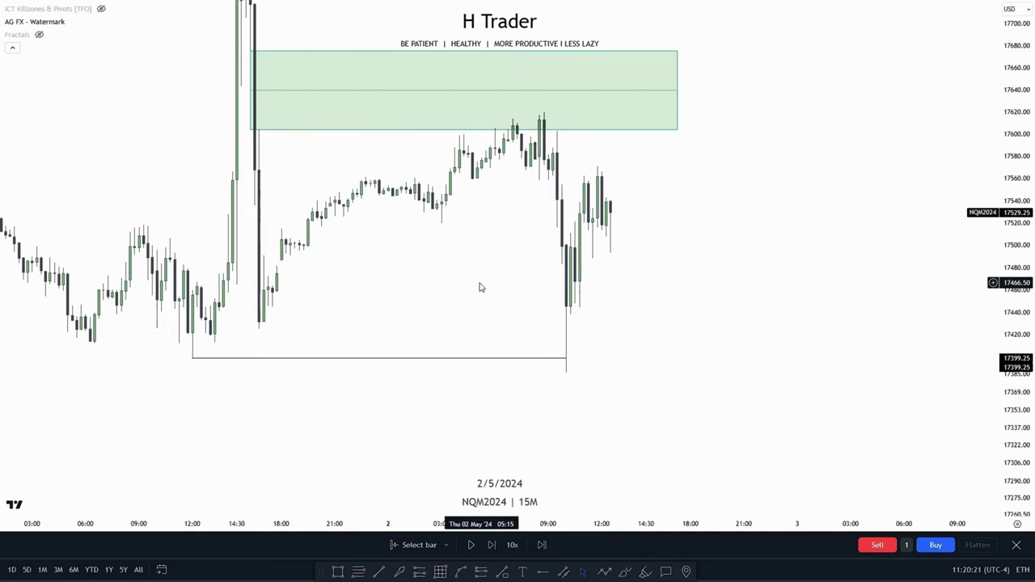
pyautogui.moveTo(478, 289); pyautogui.dragTo(462, 363)
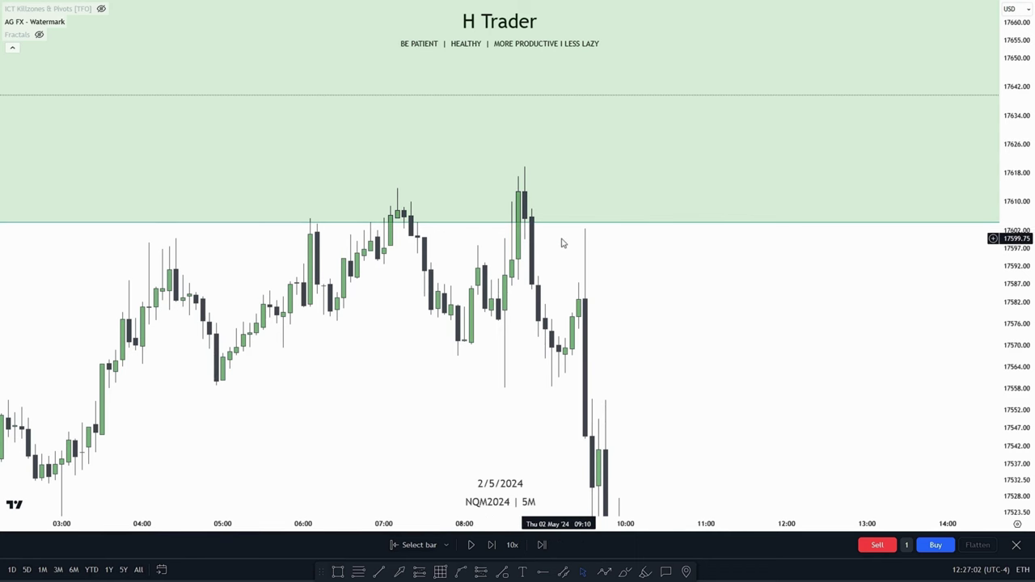
# Draw a horizontal trend line at 17558.25 from the 08:30 candle's low on 2 May to just before the 09:30 drop
pyautogui.moveTo(740, 390); pyautogui.dragTo(711, 387)
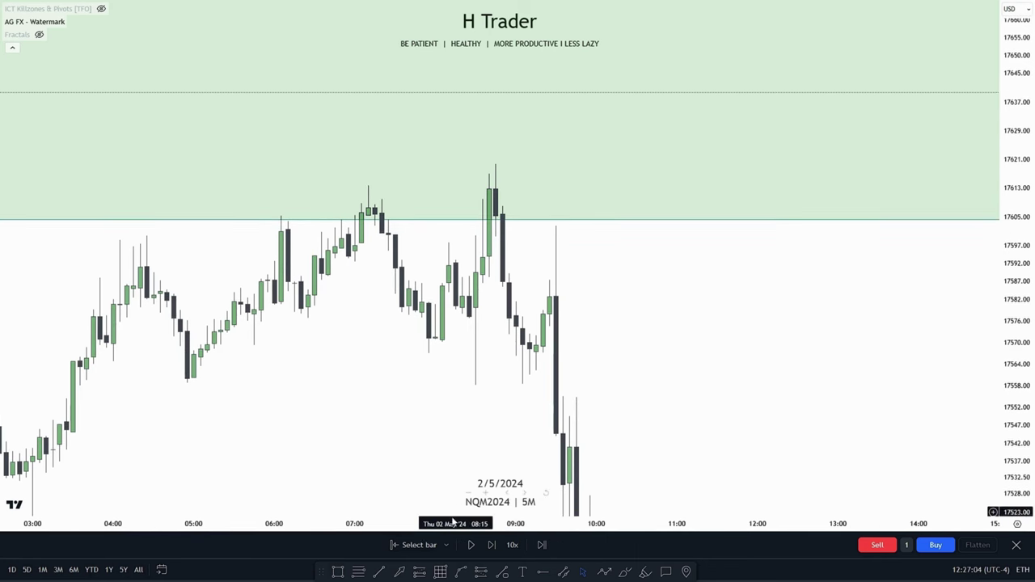
pyautogui.click(376, 573)
pyautogui.click(476, 385)
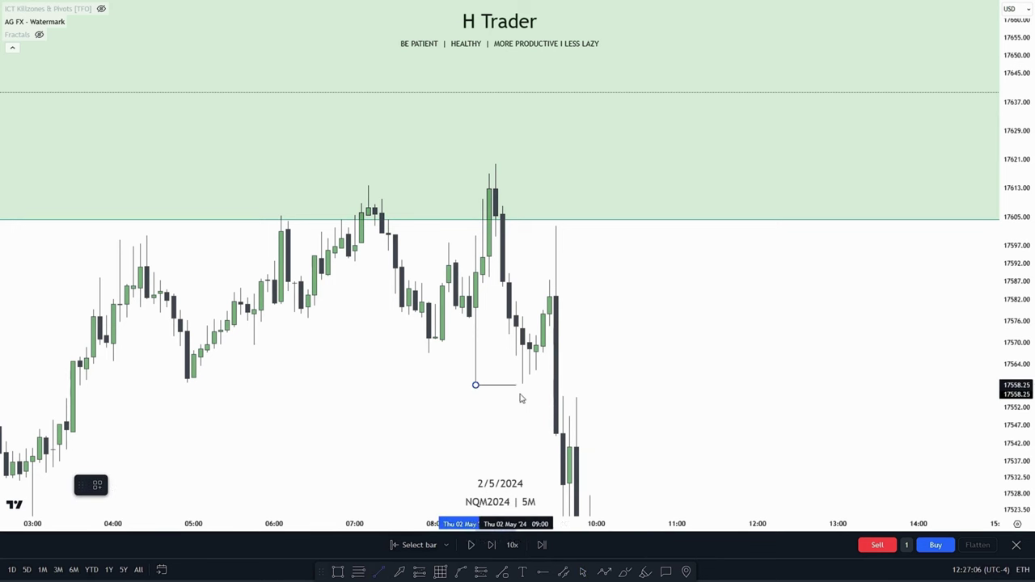
pyautogui.click(542, 399)
pyautogui.hscroll(2, 615, 372)
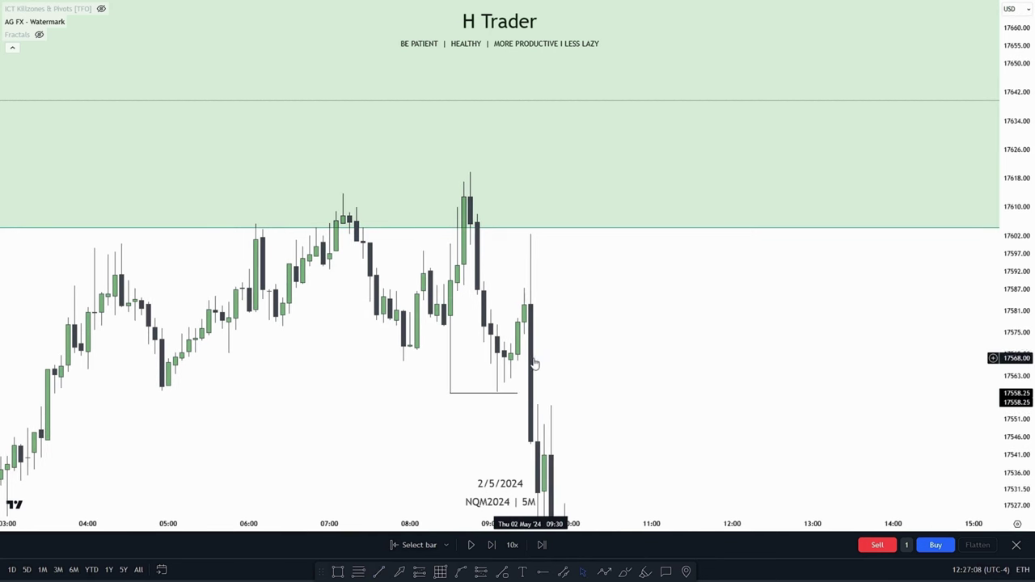
# Examine the 5-minute sell-off from the upper green zone down to the 17399.25 low, and return to the 09:30 candles
pyautogui.scroll(-3, 801, 388)
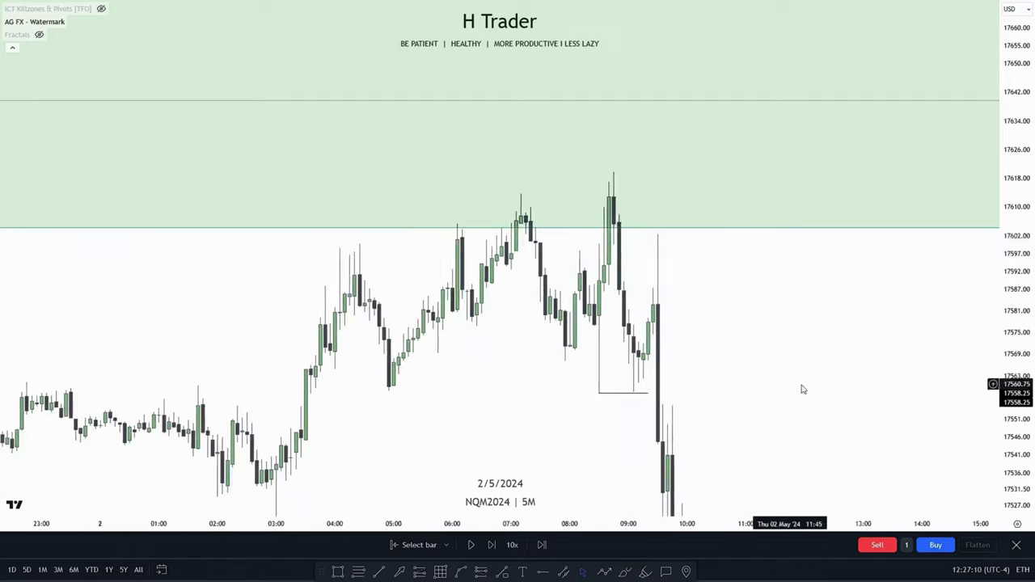
pyautogui.moveTo(801, 389); pyautogui.dragTo(861, 337)
pyautogui.moveTo(1017, 266); pyautogui.dragTo(1016, 355)
pyautogui.scroll(-8, 742, 464)
pyautogui.moveTo(741, 464); pyautogui.dragTo(703, 271)
pyautogui.moveTo(1017, 235); pyautogui.dragTo(1019, 375)
pyautogui.moveTo(712, 402); pyautogui.dragTo(645, 389)
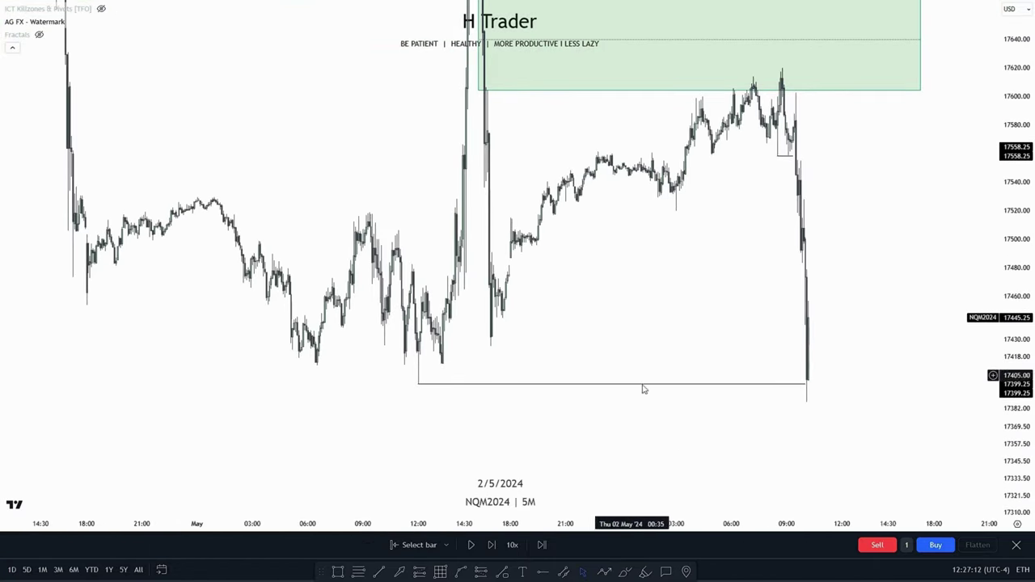
pyautogui.scroll(8, 727, 388)
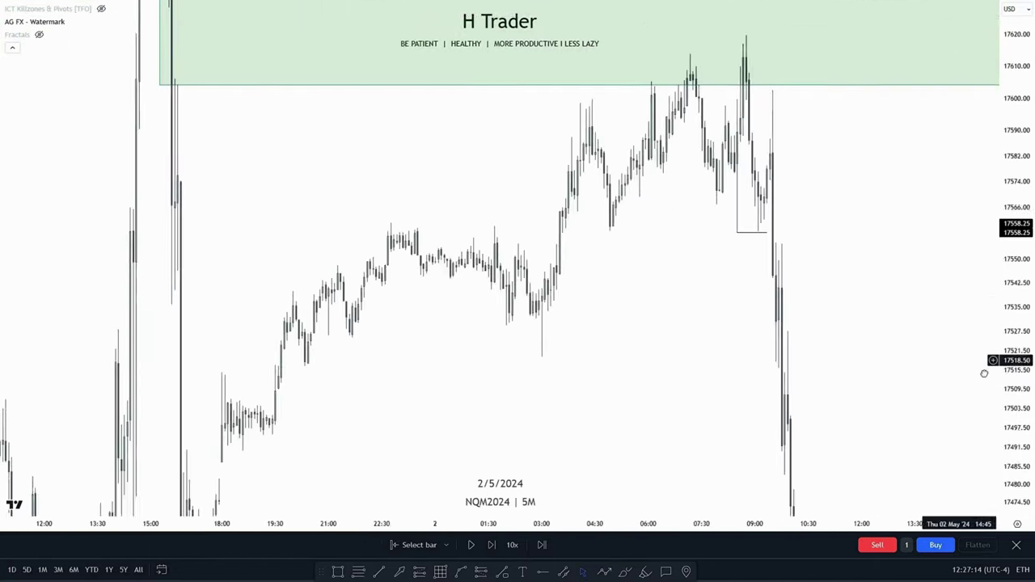
pyautogui.scroll(4, 844, 345)
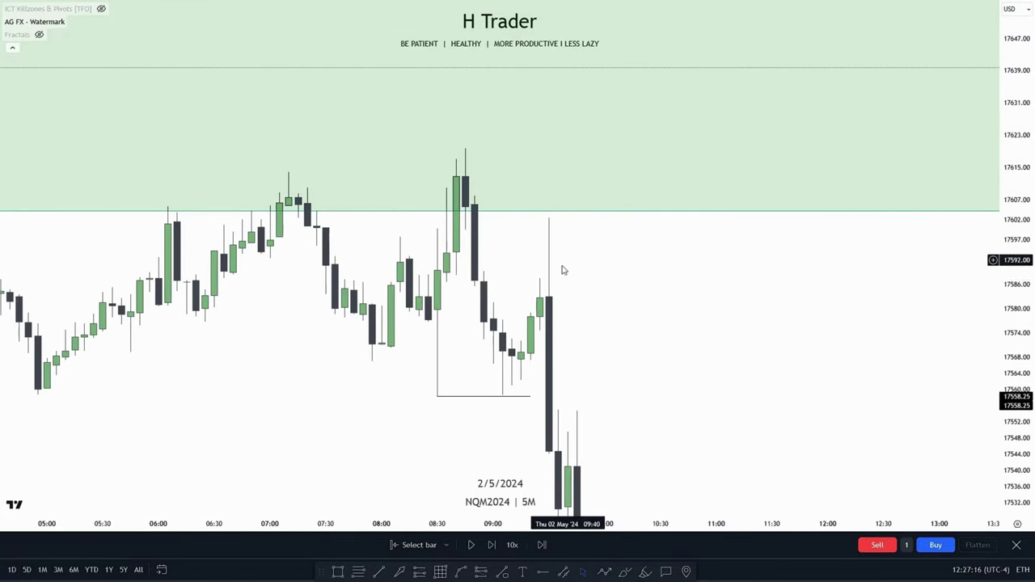
# Place a Fibonacci retracement from the 17619.75 swing high at 08:45 down to 17558.50 at the swing low
pyautogui.moveTo(533, 446); pyautogui.dragTo(532, 467)
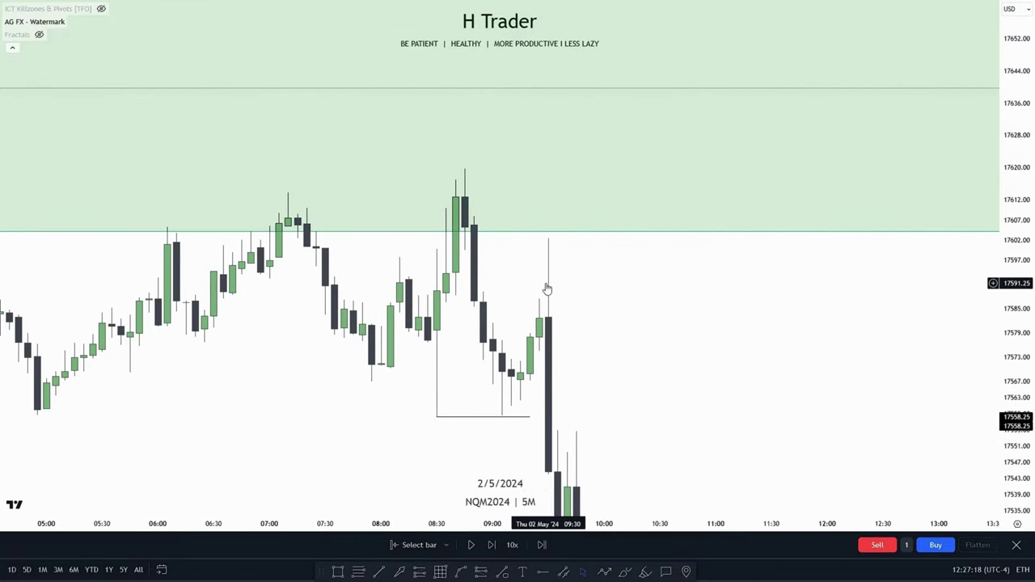
pyautogui.click(358, 571)
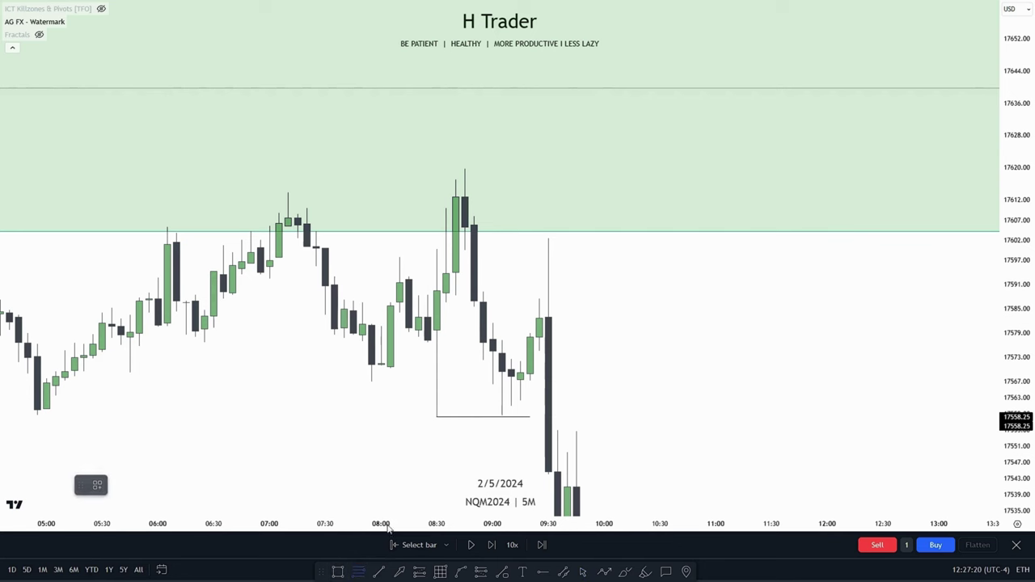
pyautogui.click(465, 168)
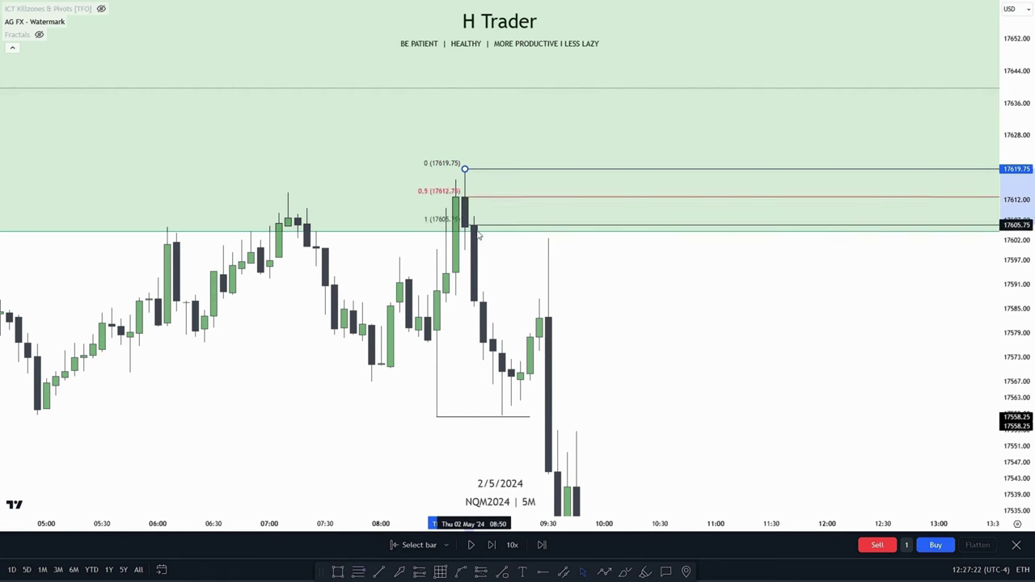
pyautogui.click(498, 405)
pyautogui.moveTo(499, 406); pyautogui.dragTo(502, 415)
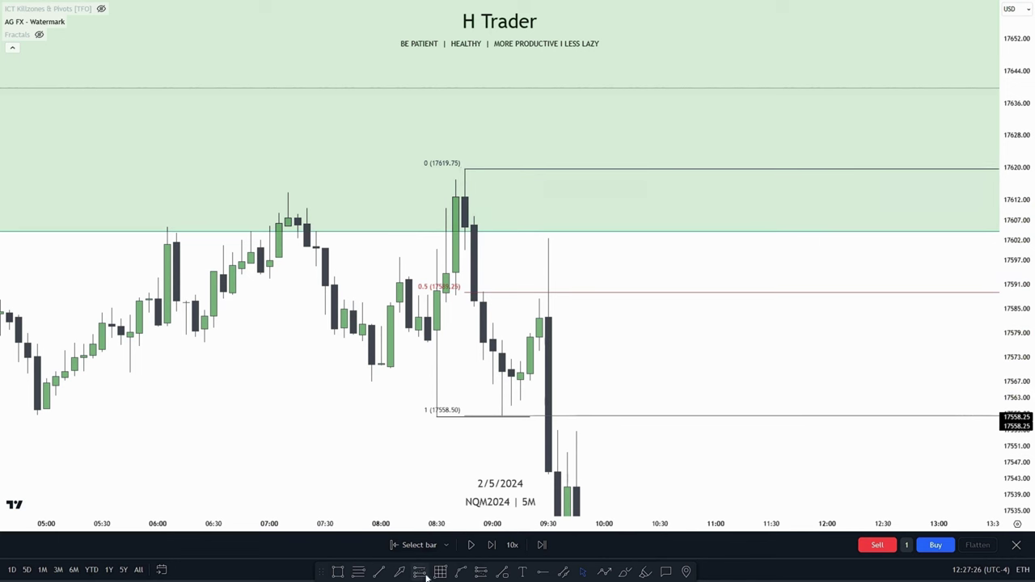
# Mark the gap above the 0.5 retracement level with a rectangle from 17599.50 to 17589.25, spanning 08:45 to 11:35
pyautogui.click(338, 571)
pyautogui.click(464, 250)
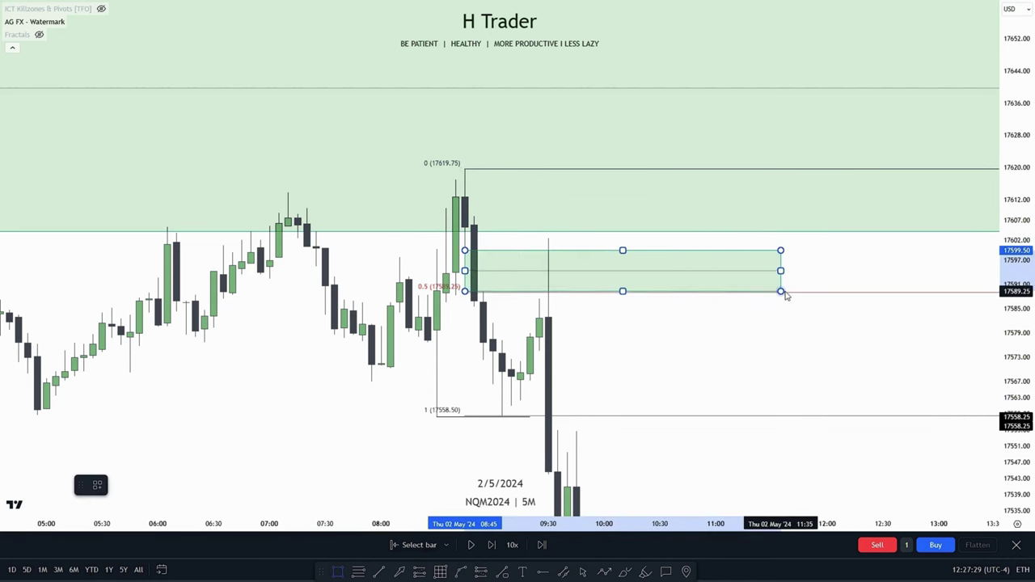
pyautogui.click(781, 292)
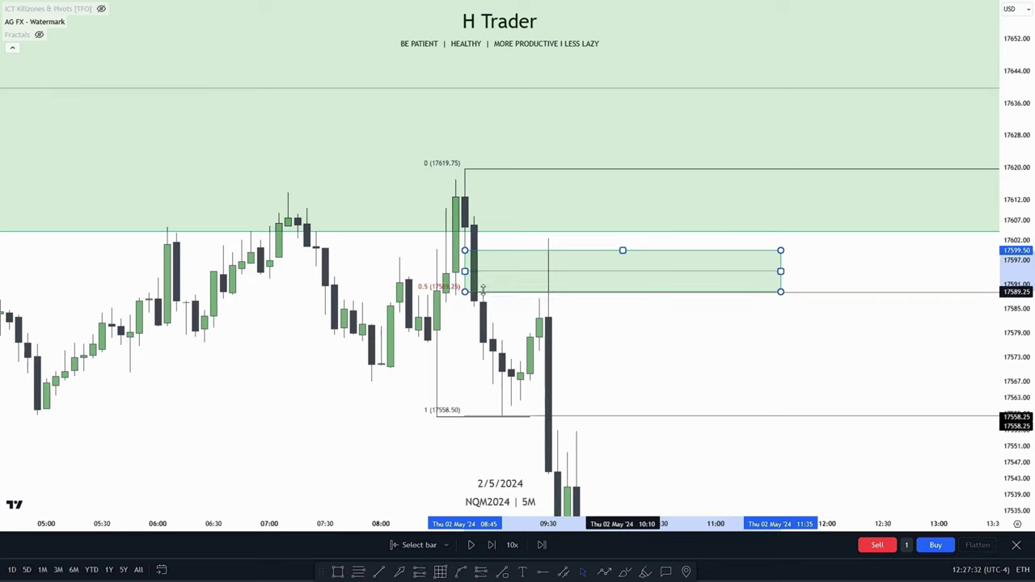
# Examine the 5-minute price action from the small gap rectangle down through the 17558.25 low after 09:30
pyautogui.moveTo(656, 352); pyautogui.dragTo(689, 282)
pyautogui.scroll(-3, 689, 283)
pyautogui.moveTo(652, 407); pyautogui.dragTo(573, 340)
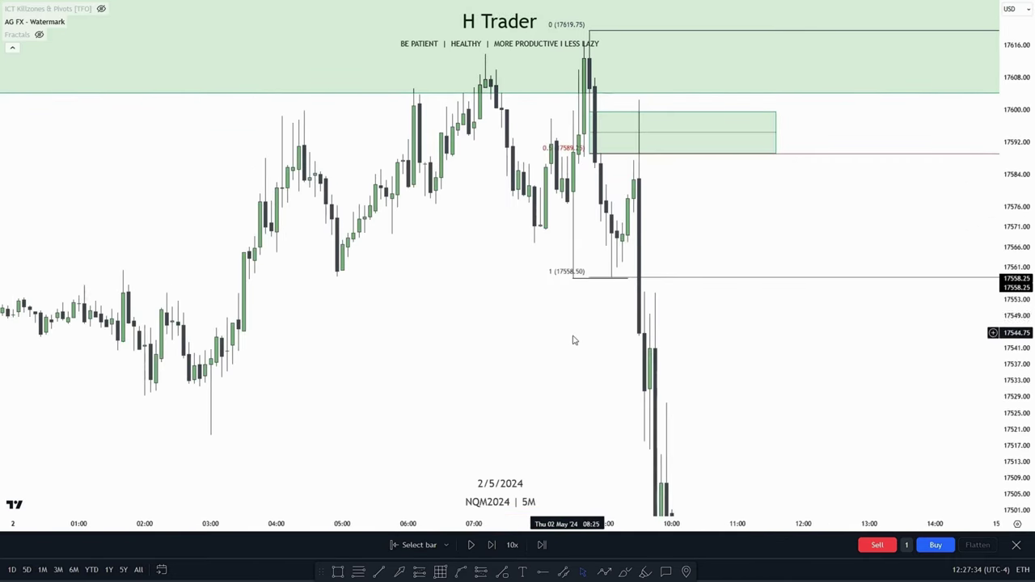
pyautogui.moveTo(634, 301); pyautogui.dragTo(589, 288)
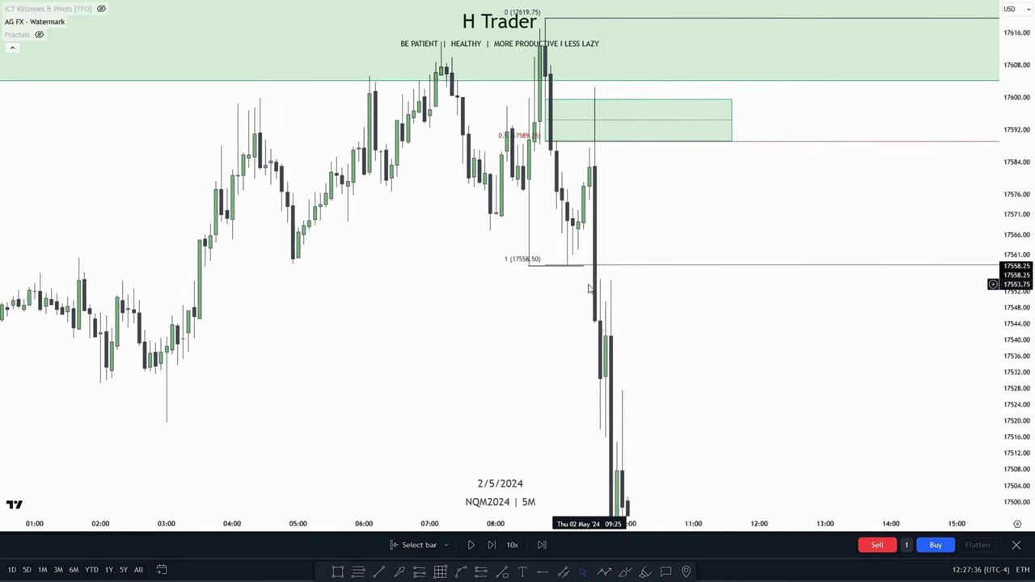
pyautogui.moveTo(1016, 263); pyautogui.dragTo(1016, 323)
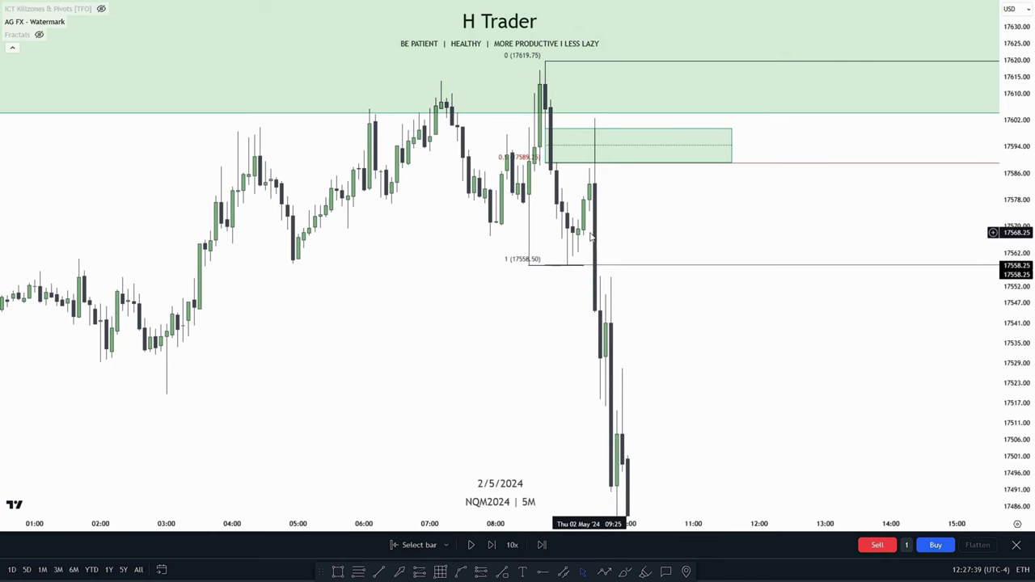
pyautogui.moveTo(651, 222); pyautogui.dragTo(638, 213)
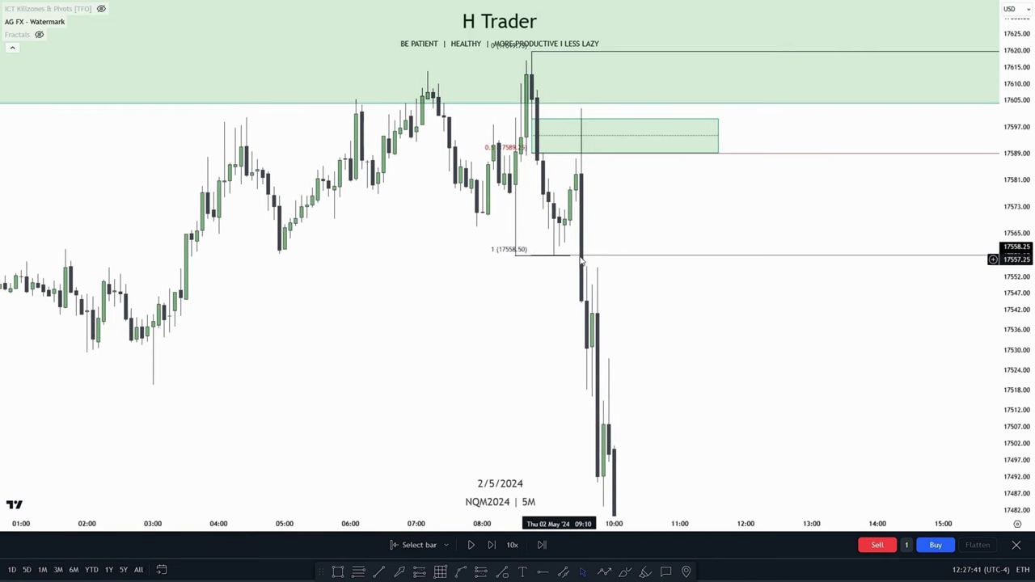
pyautogui.scroll(-2, 621, 354)
pyautogui.moveTo(1016, 283); pyautogui.dragTo(1016, 372)
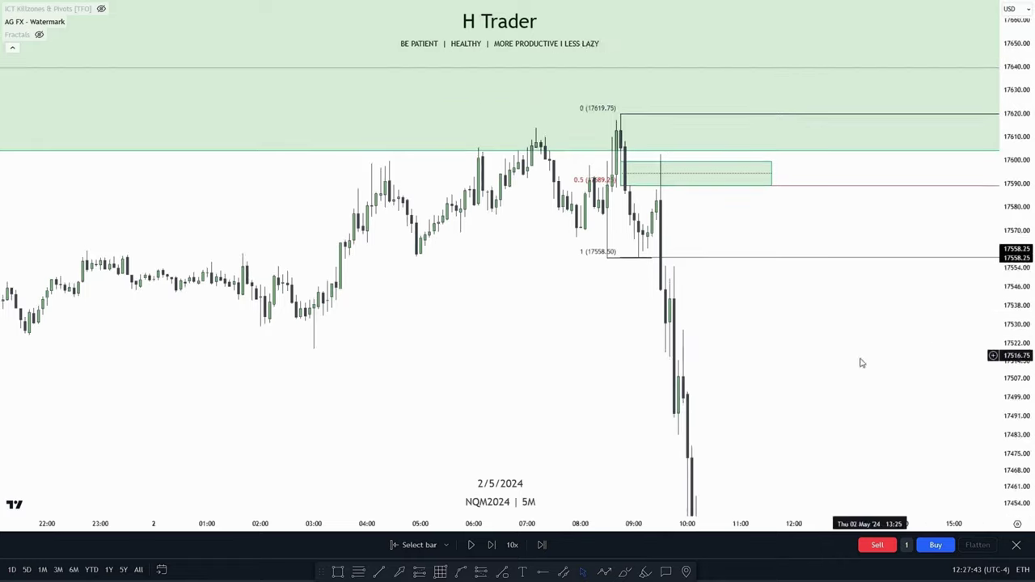
# Place a short position on the 5-minute chart with entry at 17589.25 on the 0.5 retracement level from 08:55 and the stop at 17619.75
pyautogui.scroll(-2, 635, 393)
pyautogui.moveTo(634, 394); pyautogui.dragTo(587, 354)
pyautogui.scroll(-3, 755, 210)
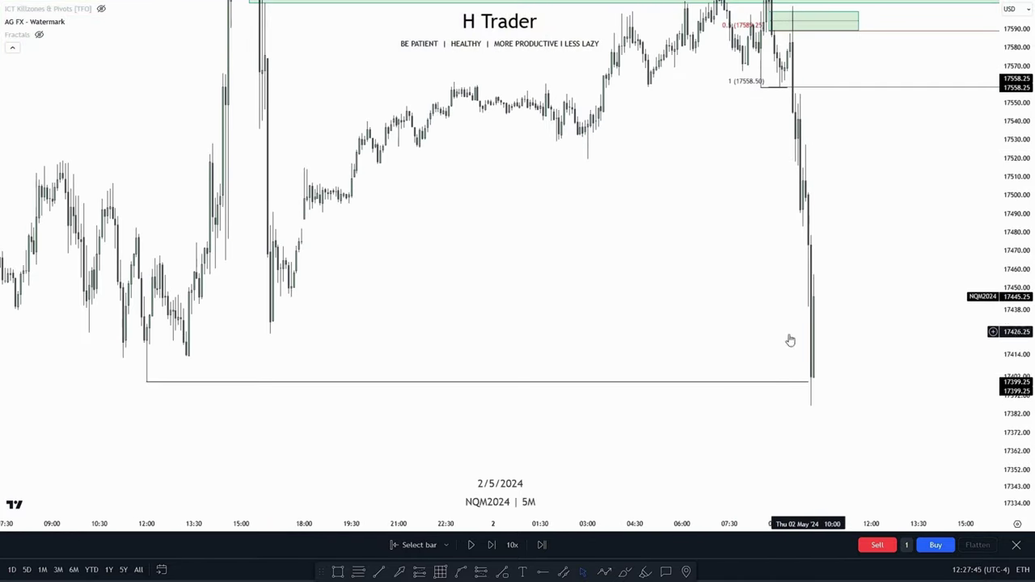
pyautogui.scroll(3, 640, 377)
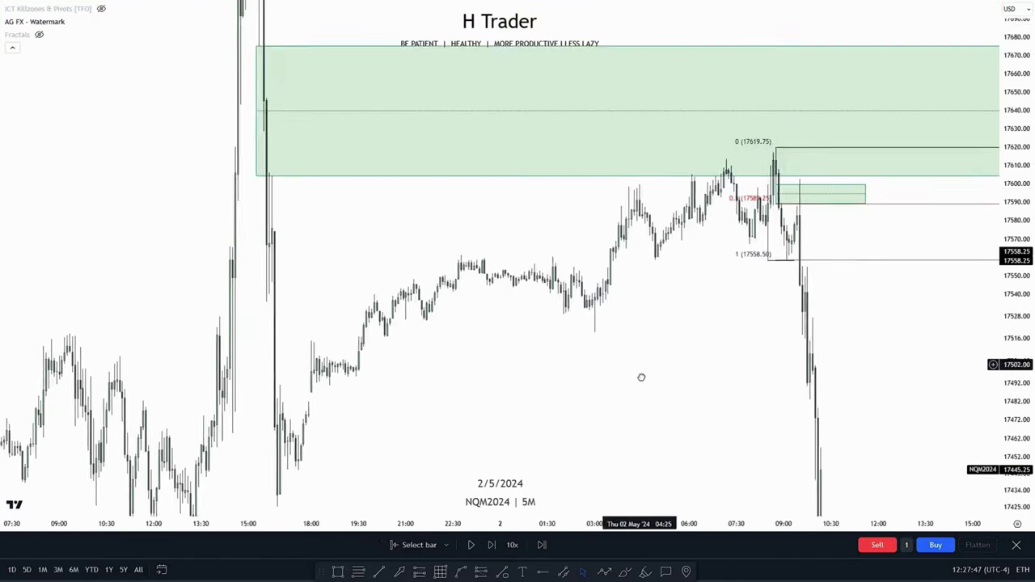
pyautogui.scroll(5, 881, 435)
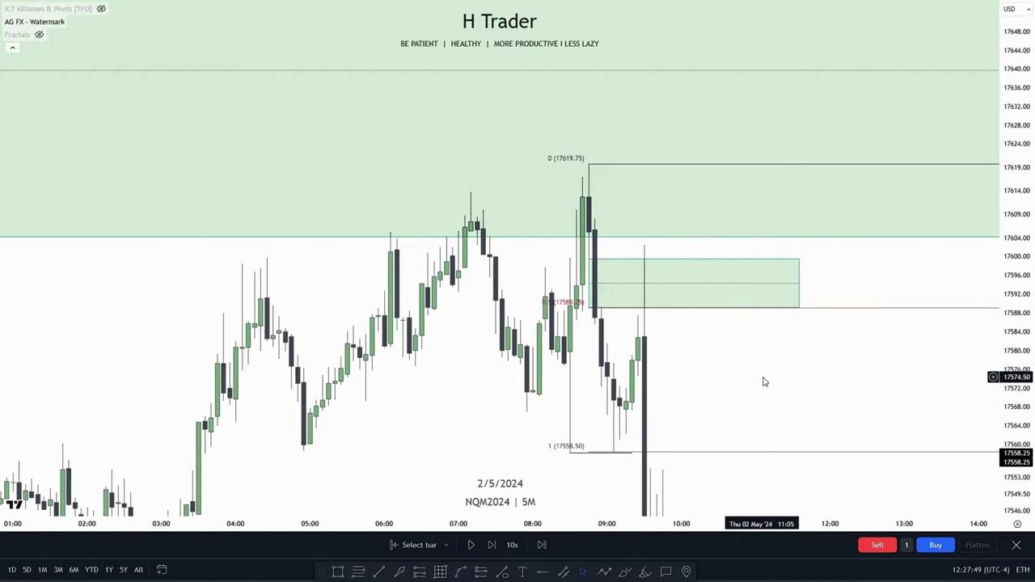
pyautogui.click(480, 572)
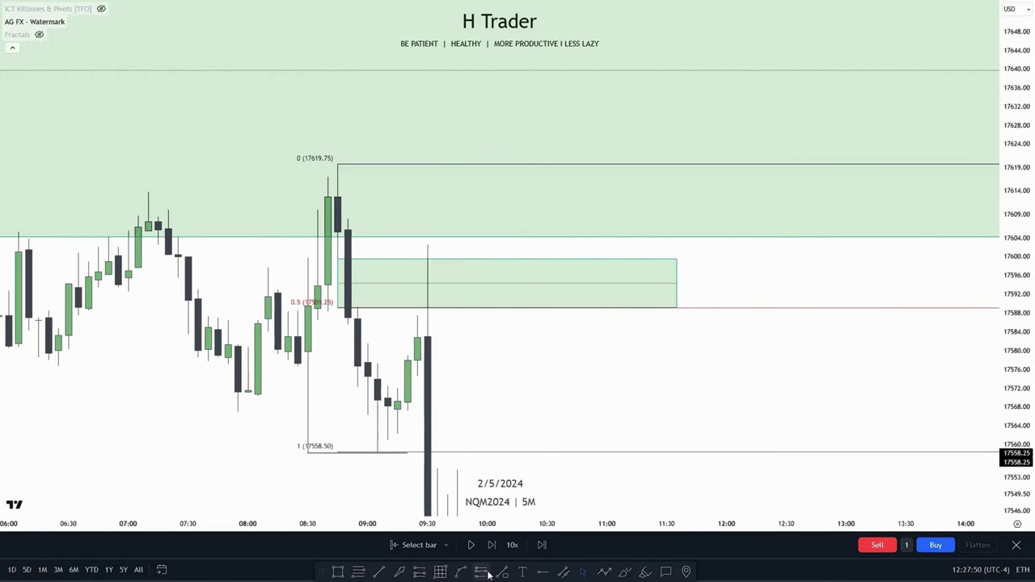
pyautogui.click(360, 313)
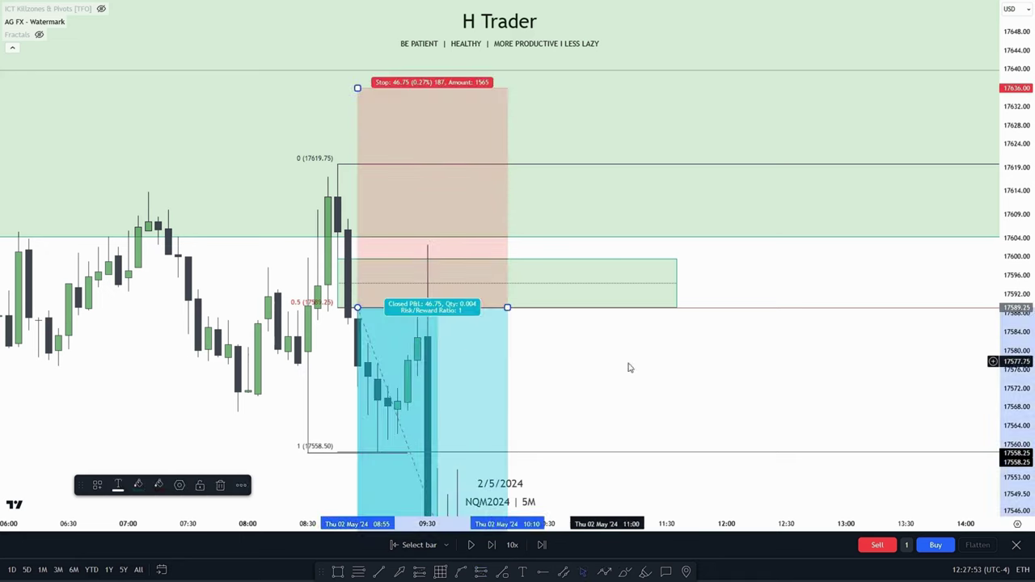
pyautogui.moveTo(410, 85); pyautogui.dragTo(411, 161)
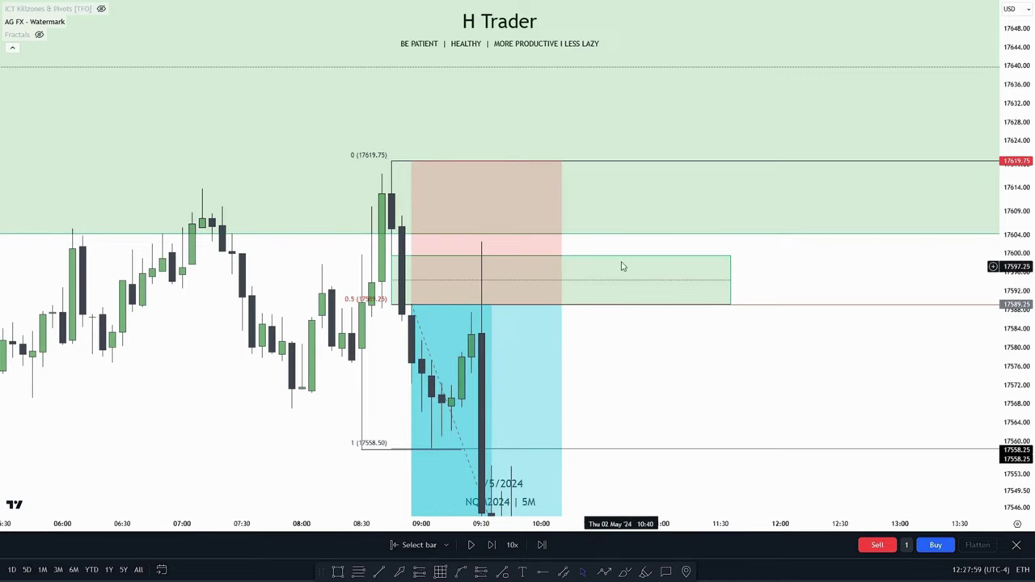
# Examine the 5-minute sell-off from the short entry zone down to the 17399.25 low after 10:00
pyautogui.moveTo(955, 296); pyautogui.dragTo(975, 386)
pyautogui.moveTo(1011, 368); pyautogui.dragTo(922, 174)
pyautogui.scroll(-8, 938, 474)
pyautogui.moveTo(1010, 275); pyautogui.dragTo(971, 388)
pyautogui.scroll(-1, 833, 415)
pyautogui.moveTo(801, 202)
pyautogui.mouseDown()
pyautogui.moveTo(687, 426)
pyautogui.moveTo(86, 420)
pyautogui.moveTo(127, 428)
pyautogui.mouseUp()
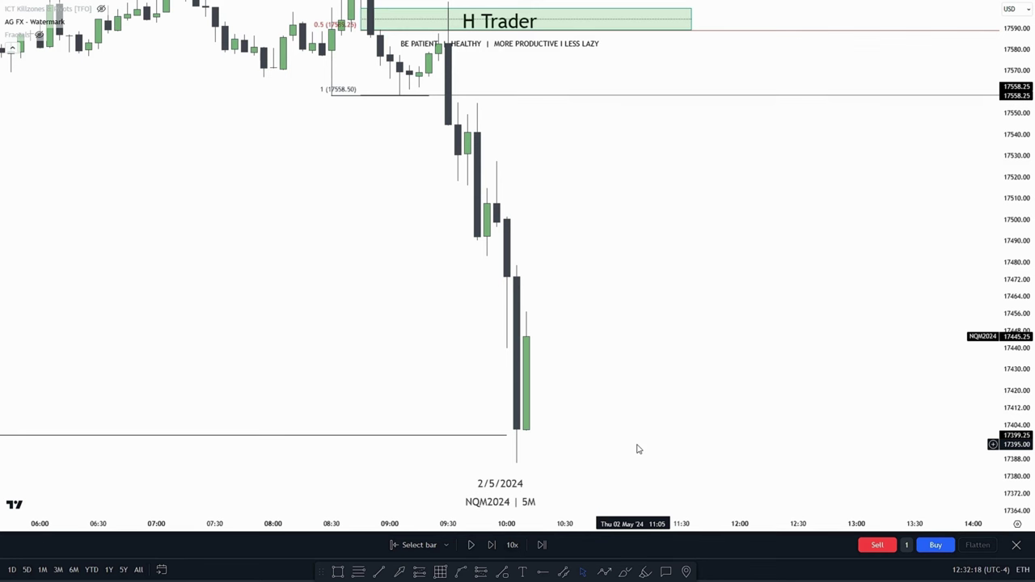
pyautogui.moveTo(647, 439); pyautogui.dragTo(678, 371)
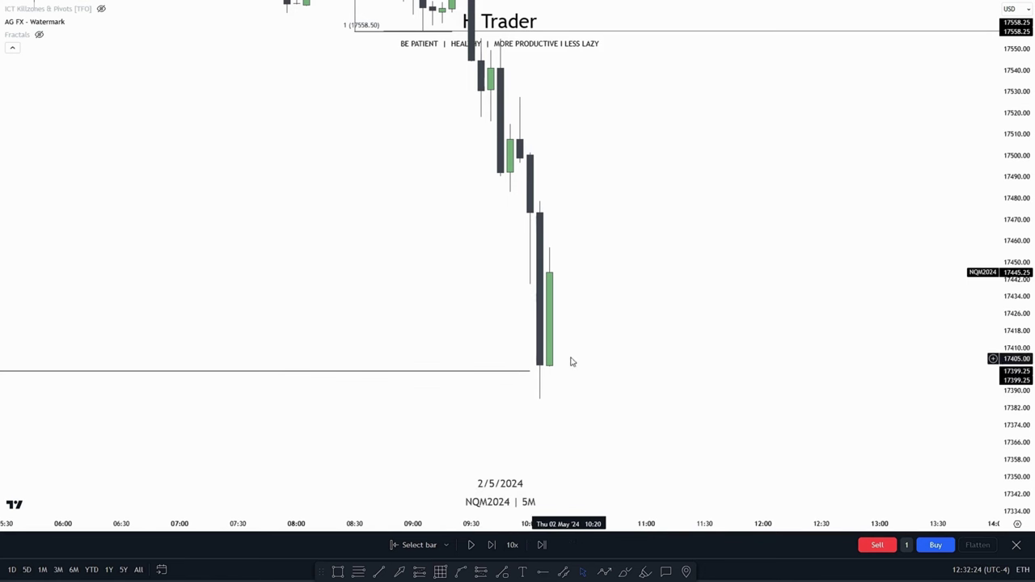
pyautogui.moveTo(675, 321); pyautogui.dragTo(629, 427)
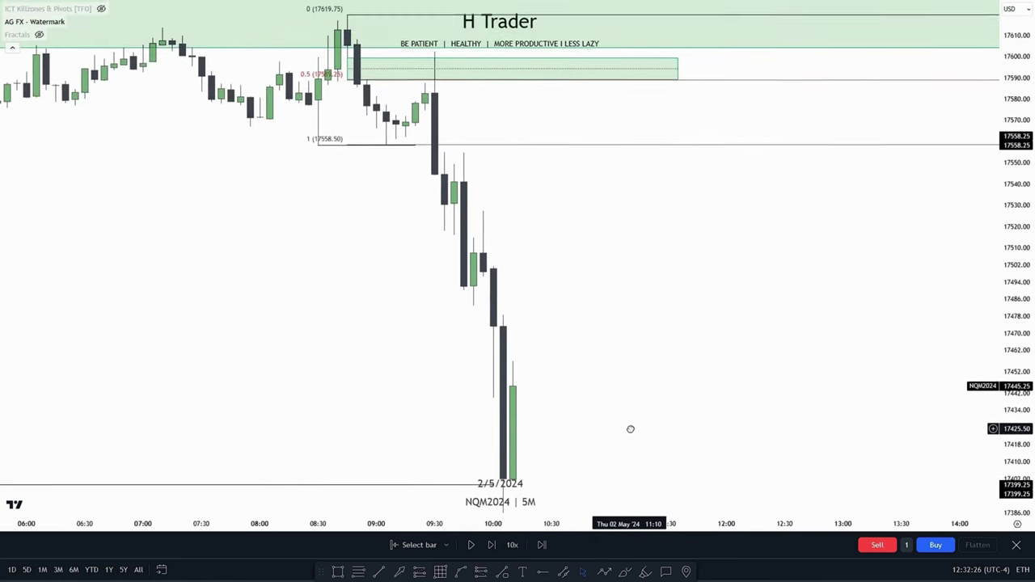
# Play the replay to about 10:55 and mark the gap from about 17497 to 17478 with a rectangle spanning 09:55 to 11:30
pyautogui.click(471, 545)
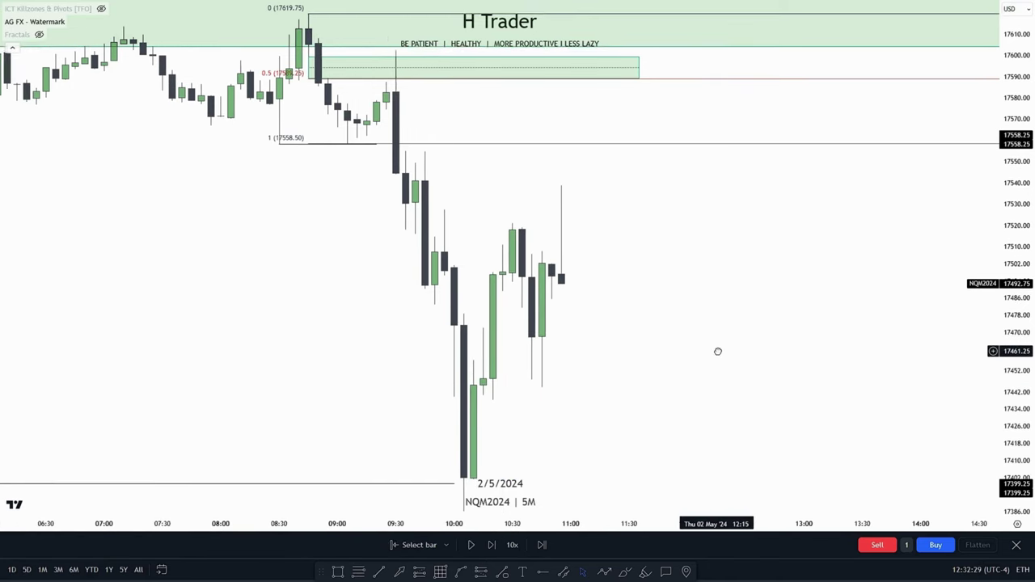
pyautogui.click(338, 571)
pyautogui.moveTo(444, 304)
pyautogui.mouseDown()
pyautogui.moveTo(463, 334)
pyautogui.moveTo(629, 322)
pyautogui.mouseUp()
pyautogui.click(695, 337)
# Continue the 5-minute bar replay until about 14:25, when price is back in the upper green zone, and pause it
pyautogui.moveTo(1017, 258); pyautogui.dragTo(1016, 335)
pyautogui.scroll(-4, 906, 363)
pyautogui.moveTo(863, 402); pyautogui.dragTo(710, 426)
pyautogui.click(470, 545)
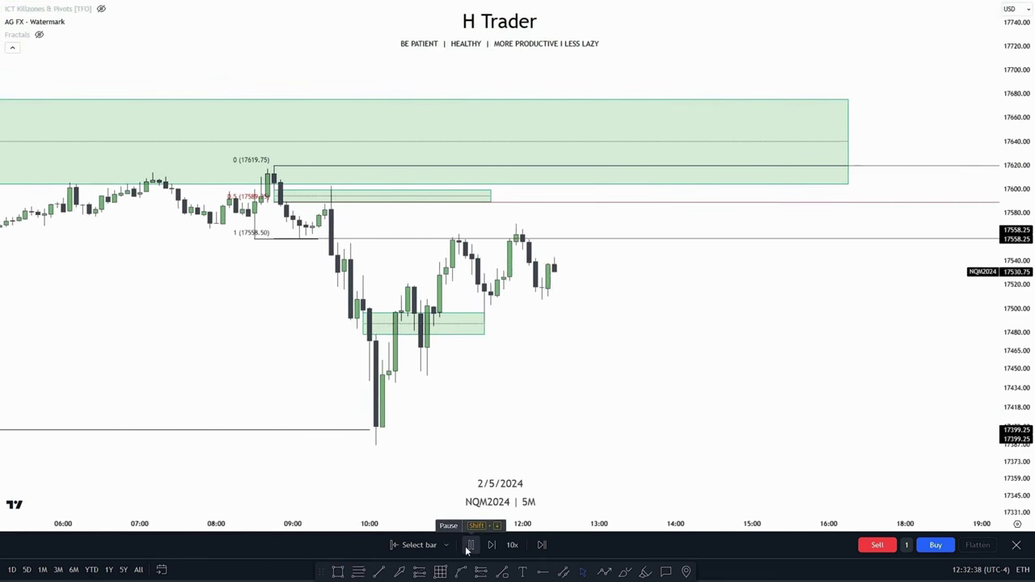
pyautogui.click(466, 550)
pyautogui.moveTo(656, 409); pyautogui.dragTo(755, 442)
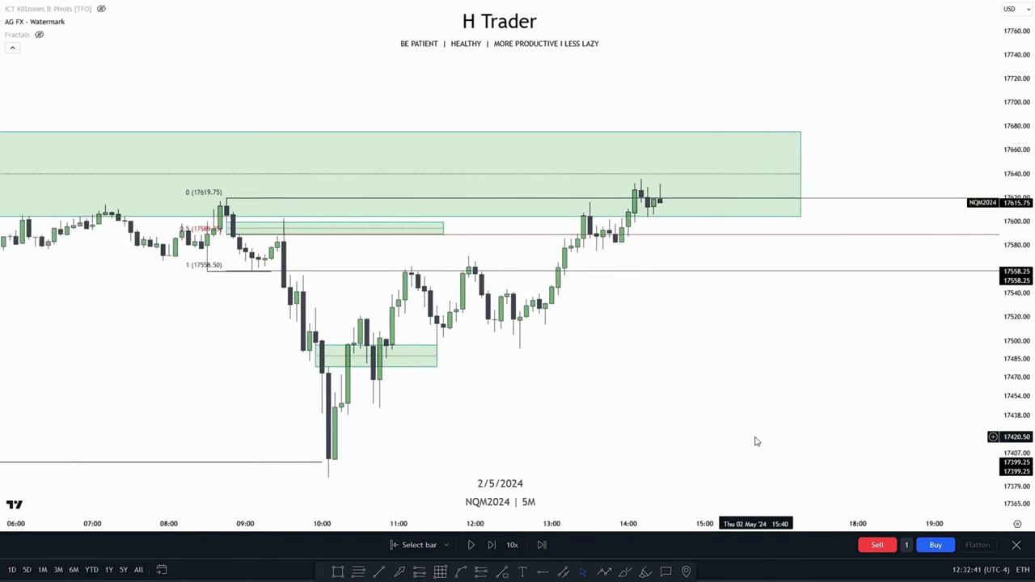
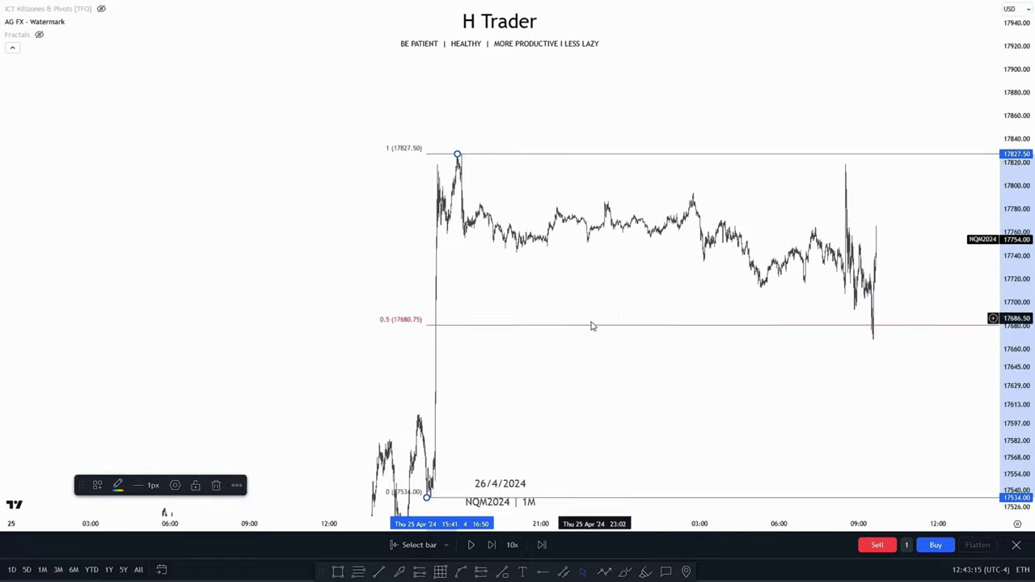
# Examine the 1-minute price action from the rally to the 17827.50 high, through the overnight session, to the 0.5 retracement level around 09:30
pyautogui.moveTo(591, 326); pyautogui.dragTo(738, 305)
pyautogui.scroll(5, 525, 369)
pyautogui.moveTo(525, 370); pyautogui.dragTo(744, 342)
pyautogui.scroll(3, 474, 363)
pyautogui.moveTo(474, 362); pyautogui.dragTo(744, 341)
pyautogui.scroll(3, 516, 351)
pyautogui.moveTo(516, 352); pyautogui.dragTo(744, 409)
pyautogui.scroll(4, 536, 380)
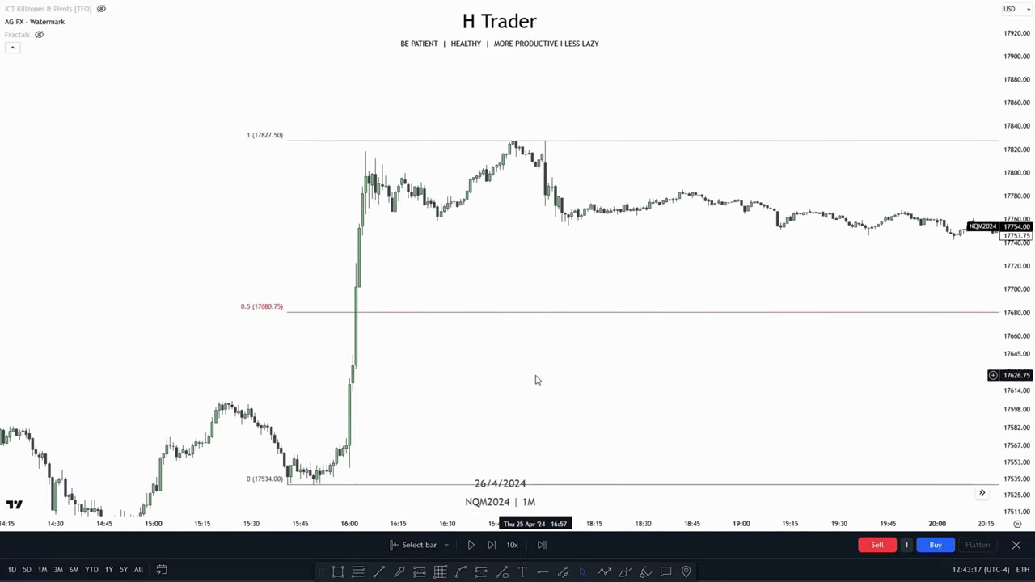
pyautogui.moveTo(631, 352); pyautogui.dragTo(243, 372)
pyautogui.hscroll(15, 597, 394)
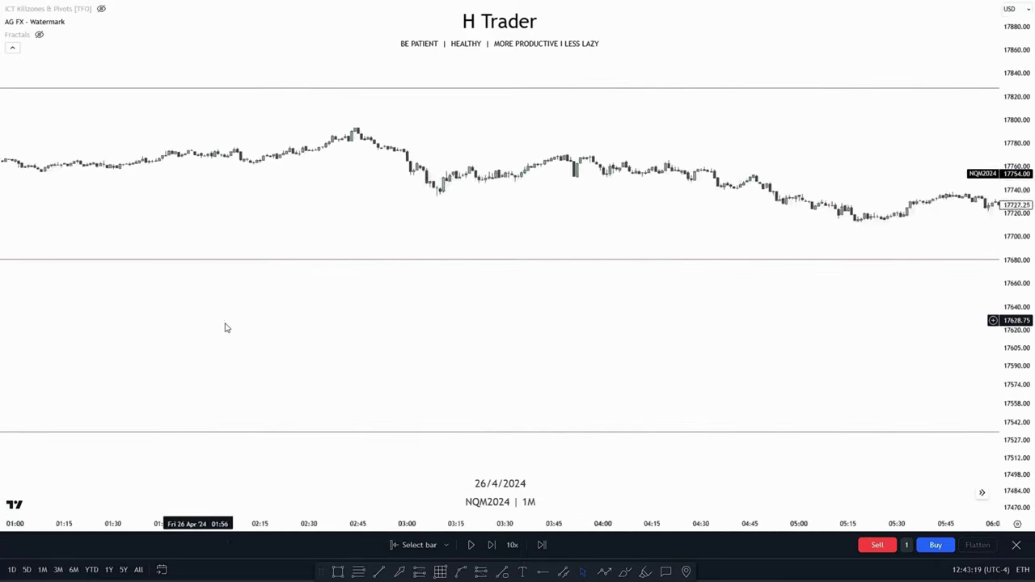
pyautogui.scroll(5, 821, 281)
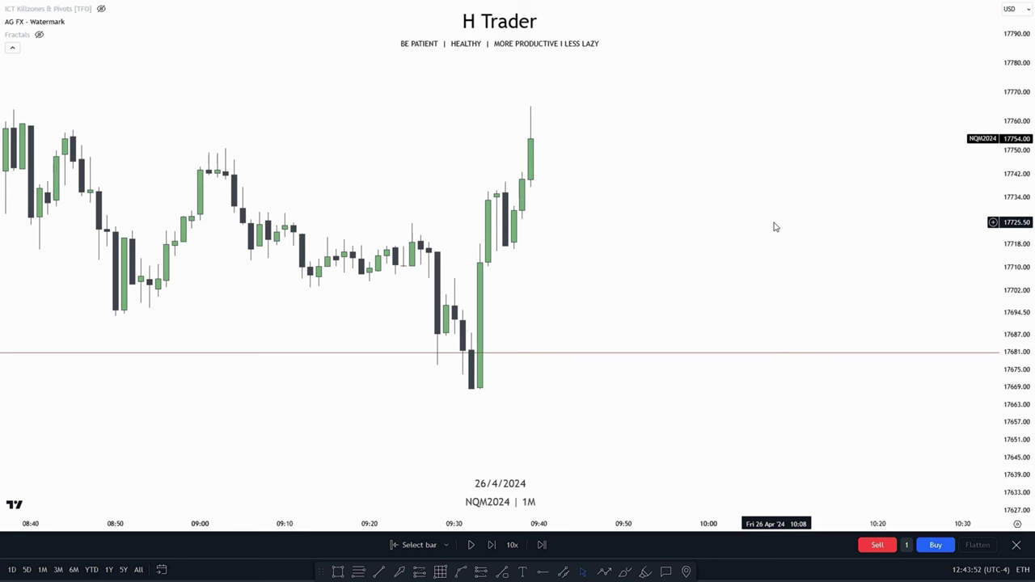
# Draw a horizontal trend line at 17706.25 on the short-term swing high, spanning 09:27 to 09:40
pyautogui.scroll(3, 752, 275)
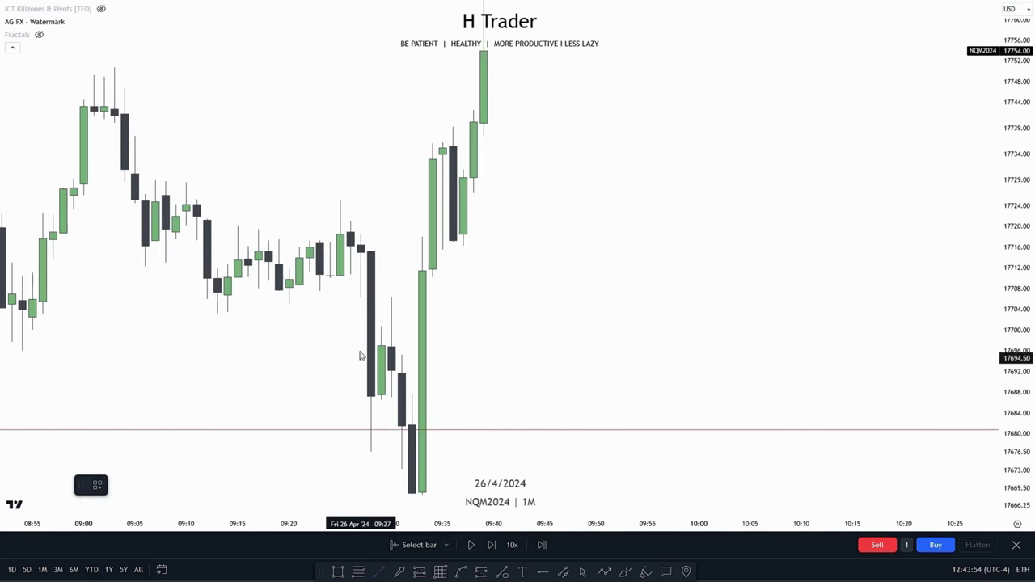
pyautogui.click(361, 299)
pyautogui.click(493, 299)
pyautogui.moveTo(550, 331); pyautogui.dragTo(603, 331)
# Place a long position from 09:33 with entry at 17711.50 and the stop at 17668.25 under the swing low
pyautogui.moveTo(1016, 333); pyautogui.dragTo(1016, 411)
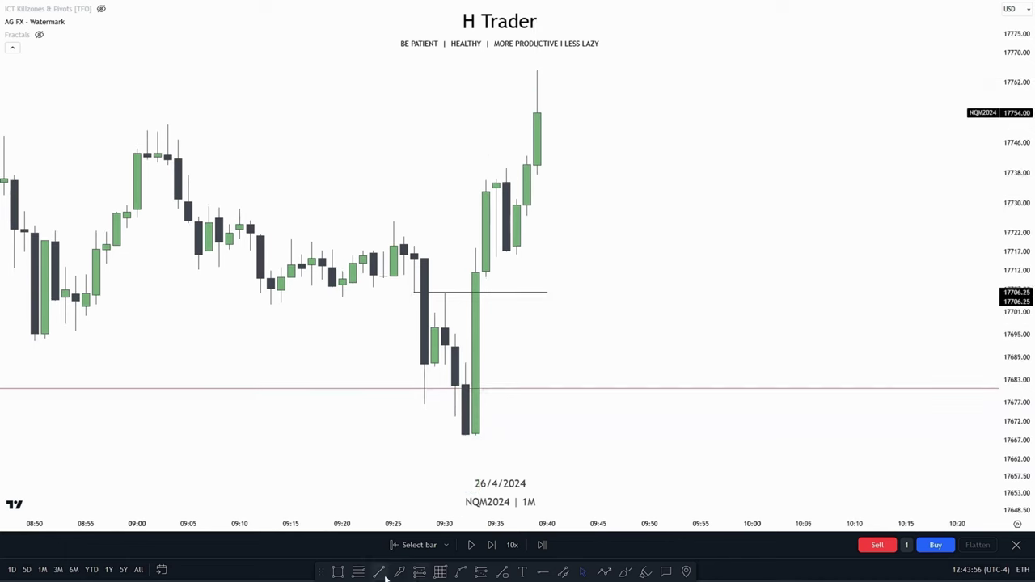
pyautogui.click(378, 572)
pyautogui.click(477, 273)
pyautogui.moveTo(476, 349); pyautogui.dragTo(460, 438)
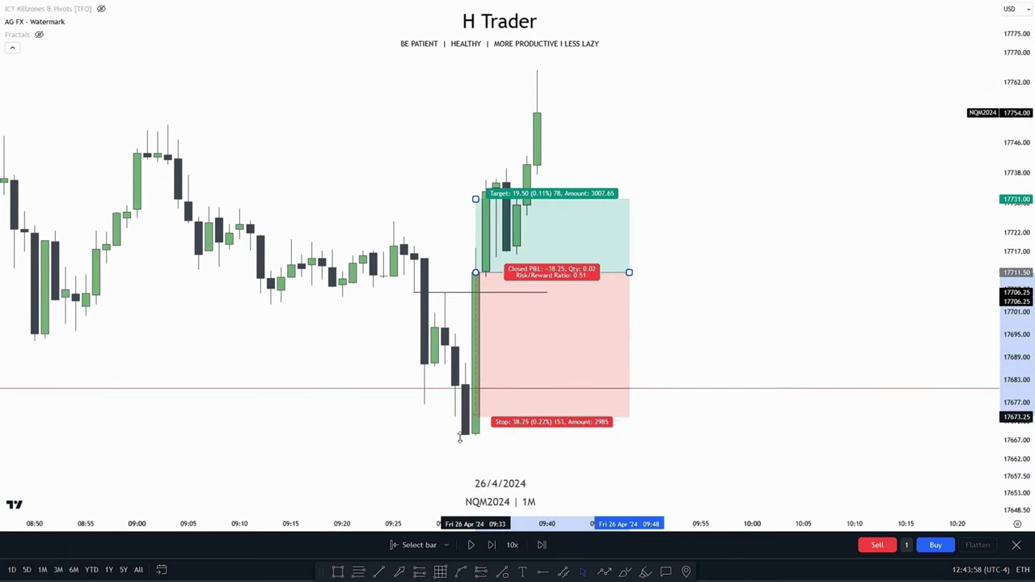
# Raise the long position's target to 17818.50, at the 08:30 swing high
pyautogui.moveTo(474, 201); pyautogui.dragTo(410, 139)
pyautogui.scroll(-4, 534, 252)
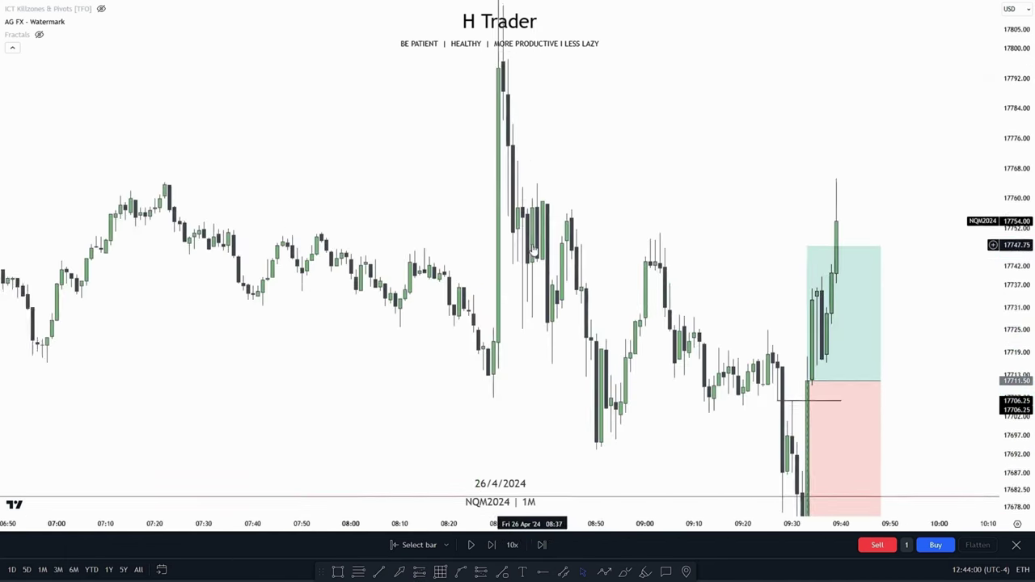
pyautogui.moveTo(533, 251); pyautogui.dragTo(325, 284)
pyautogui.moveTo(599, 280); pyautogui.dragTo(291, 13)
pyautogui.click(478, 76)
pyautogui.moveTo(1016, 249); pyautogui.dragTo(1017, 393)
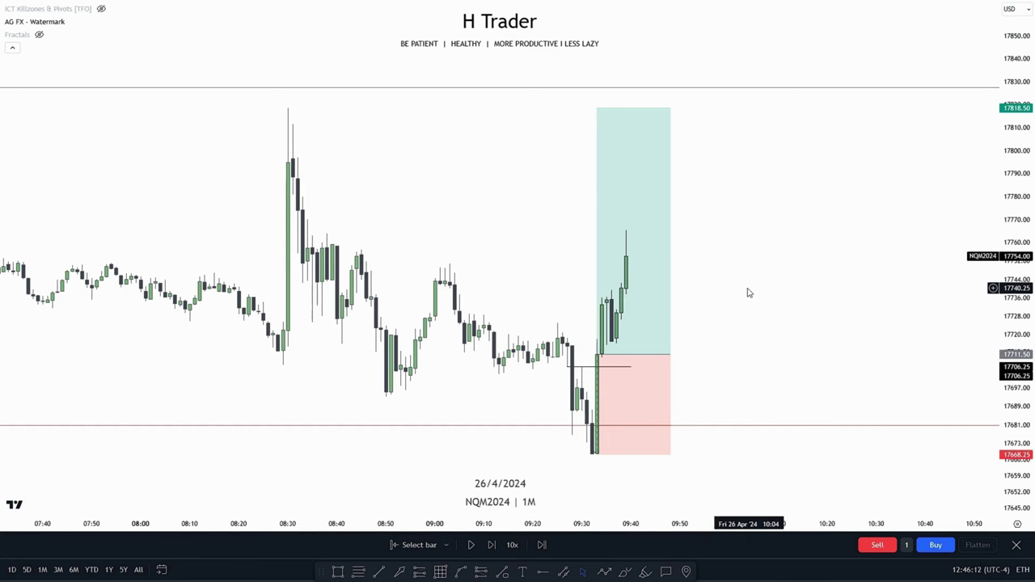
# Play the 1-minute bar replay forward from 09:39 to follow the long position, and pause it
pyautogui.click(471, 546)
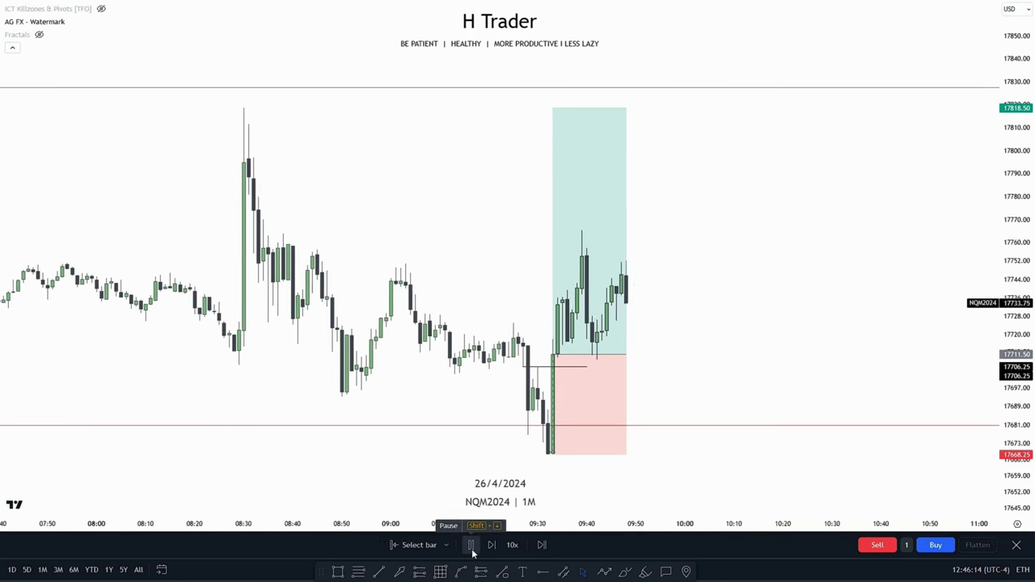
pyautogui.click(473, 552)
pyautogui.moveTo(758, 281); pyautogui.dragTo(803, 309)
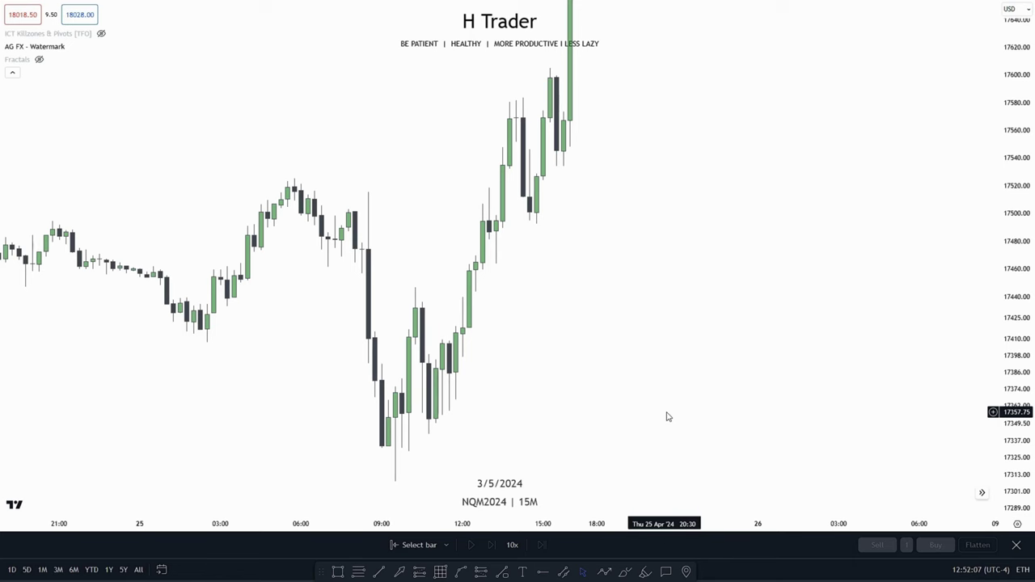
# Draw a horizontal trend line at 17314.50 from 22 April 23:00 to 25 April 09:30 on the 15-minute chart, and delete it
pyautogui.scroll(-10, 668, 416)
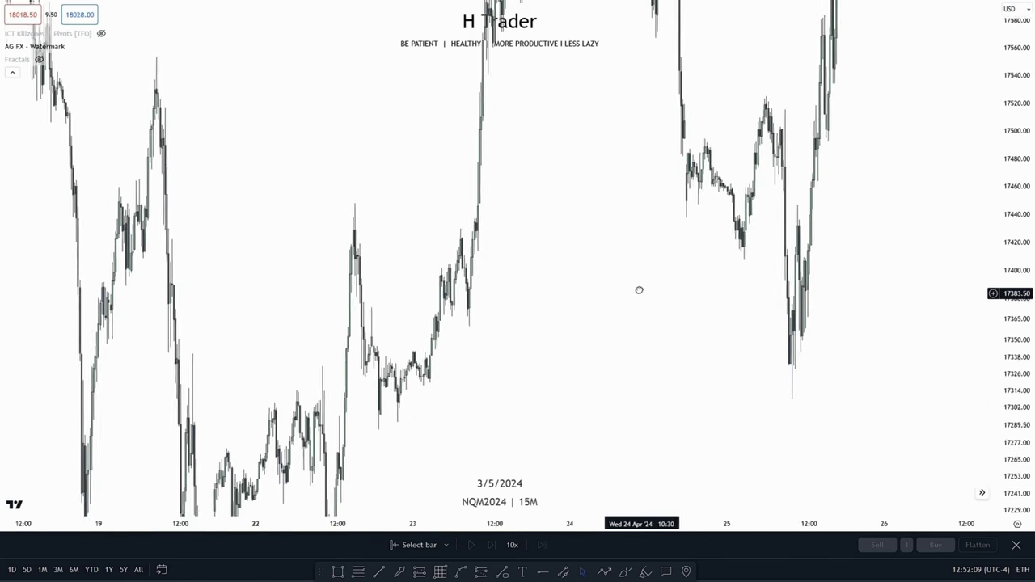
pyautogui.click(379, 571)
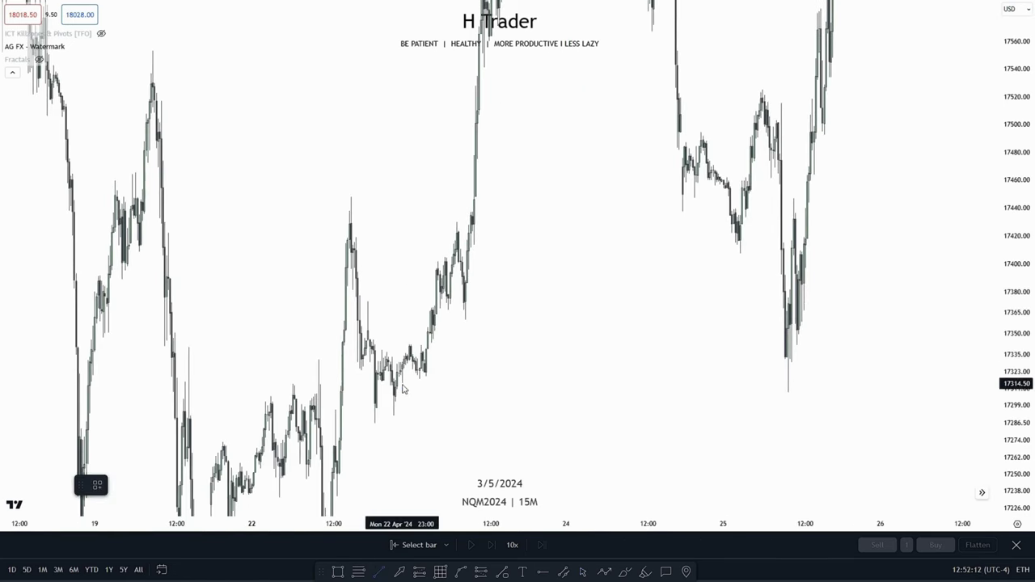
pyautogui.click(402, 384)
pyautogui.click(788, 383)
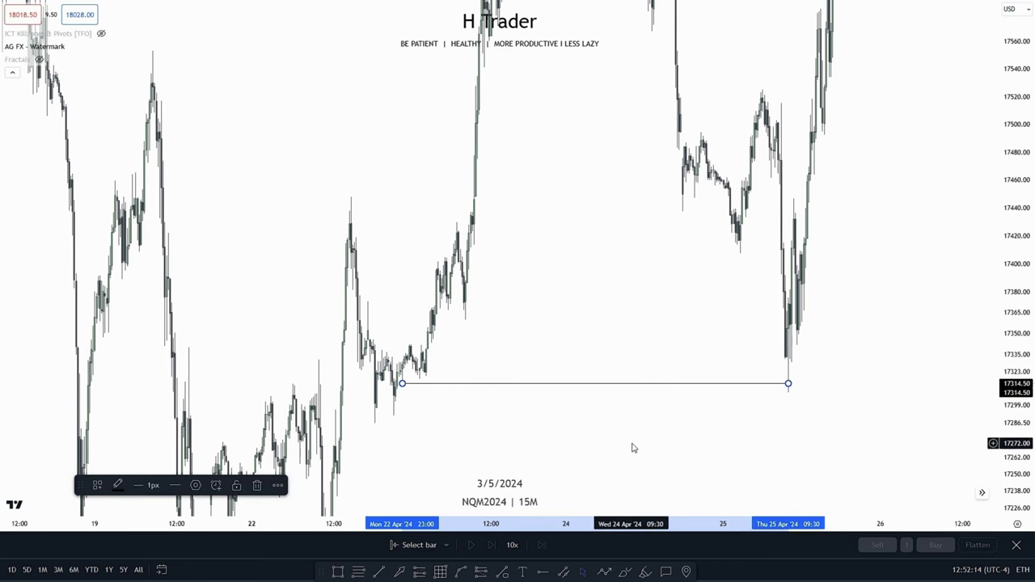
pyautogui.press('Delete')
# Mark the gap on the 25 April decline with a rectangle from 17457.00 to 17415.25, spanning 08:15 to 23:30
pyautogui.scroll(6, 615, 433)
pyautogui.scroll(2, 860, 370)
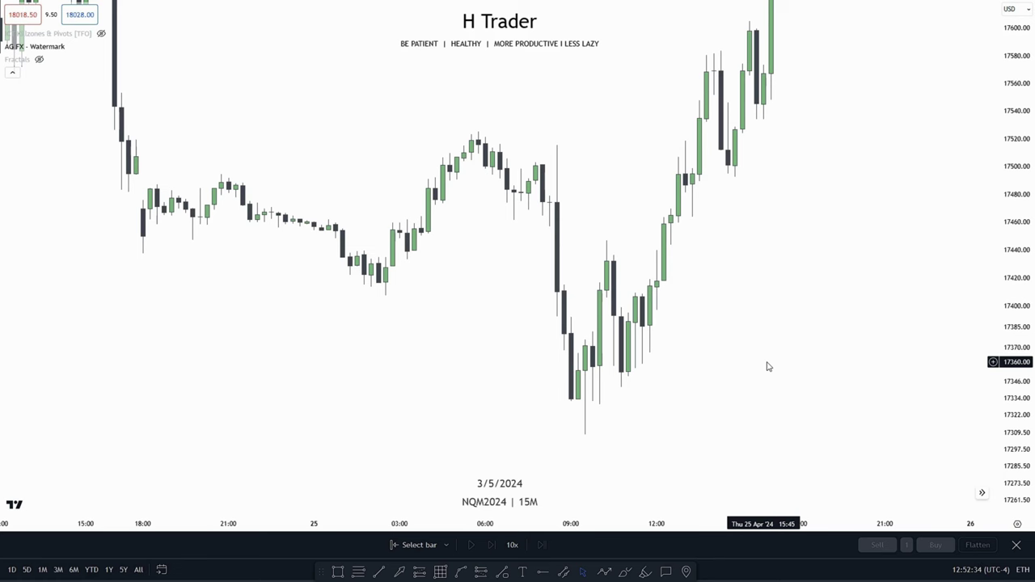
pyautogui.scroll(3, 789, 365)
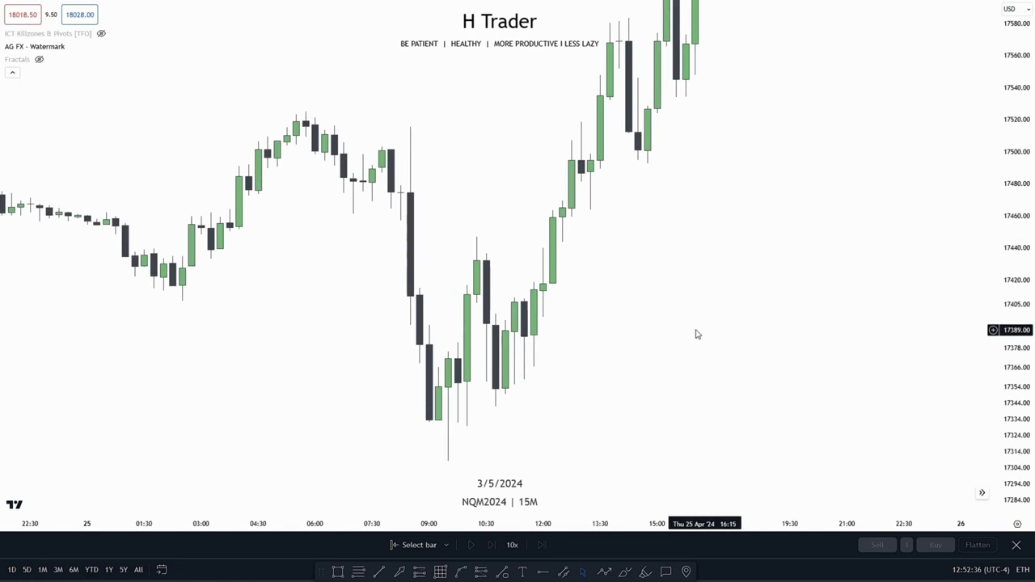
pyautogui.moveTo(529, 268); pyautogui.dragTo(406, 345)
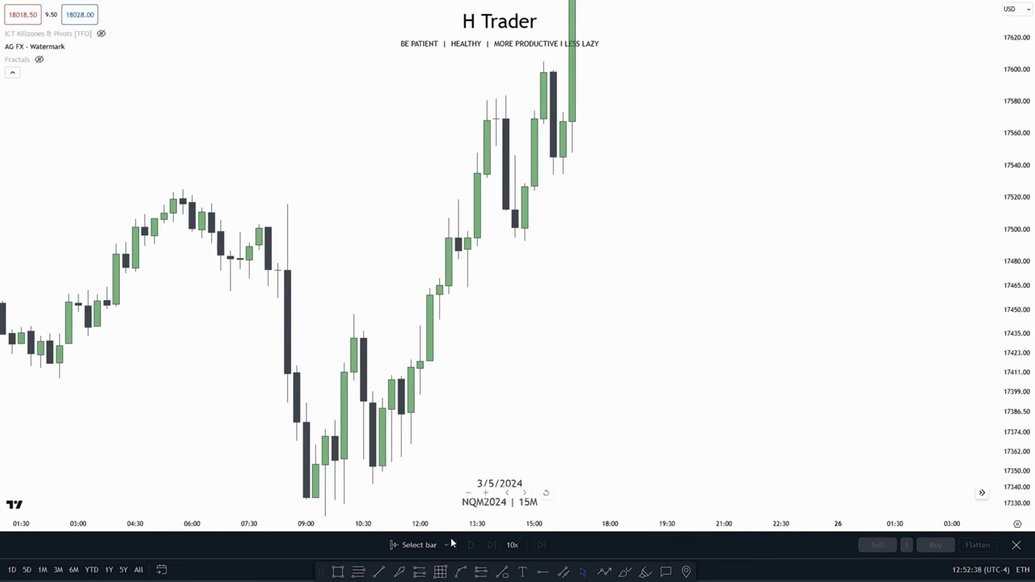
pyautogui.click(337, 571)
pyautogui.click(278, 301)
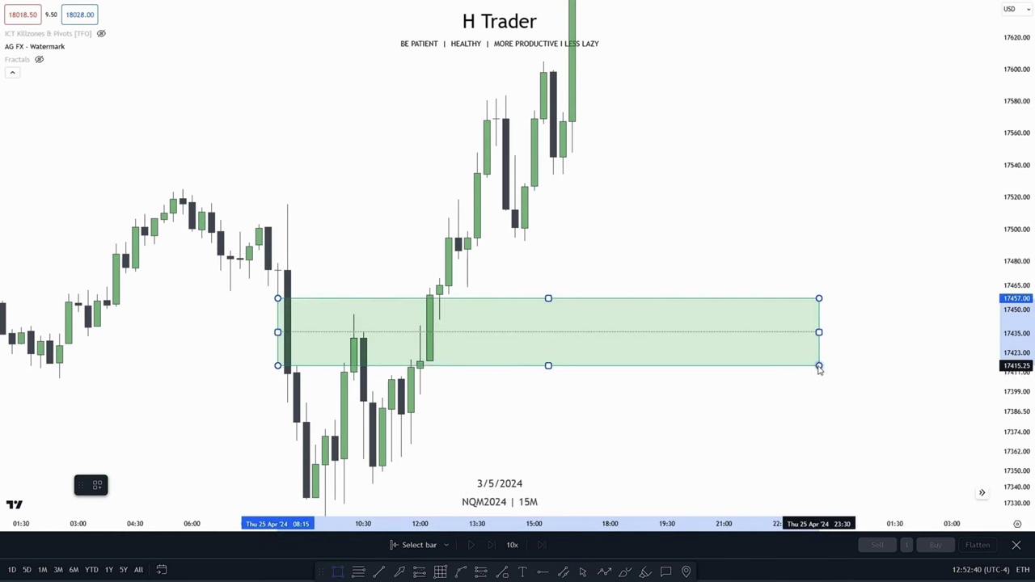
pyautogui.click(818, 365)
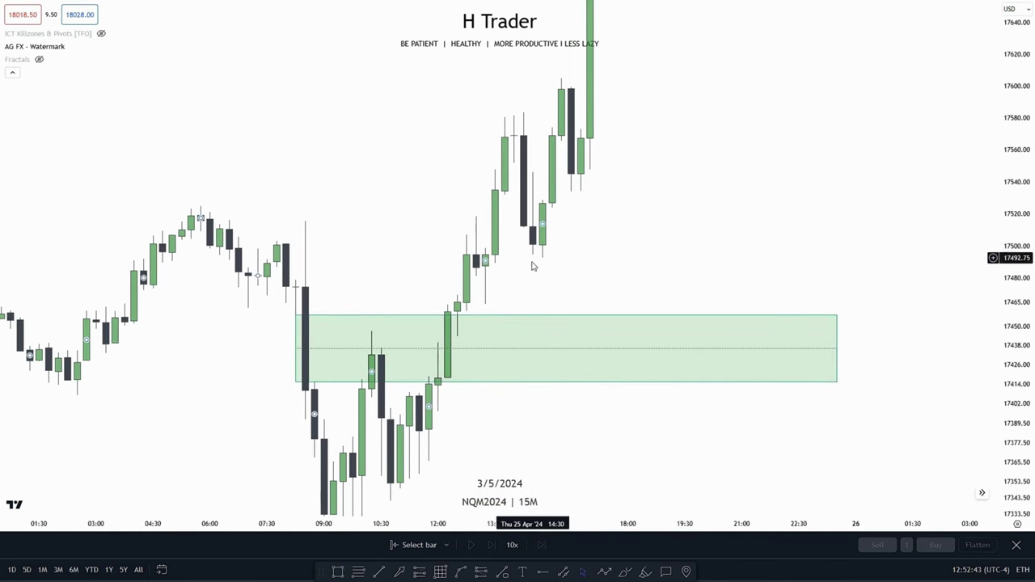
# Mark the small gap above the first zone with a rectangle from about 17481.50 to 17469, spanning 12:30 to 22:00
pyautogui.click(338, 571)
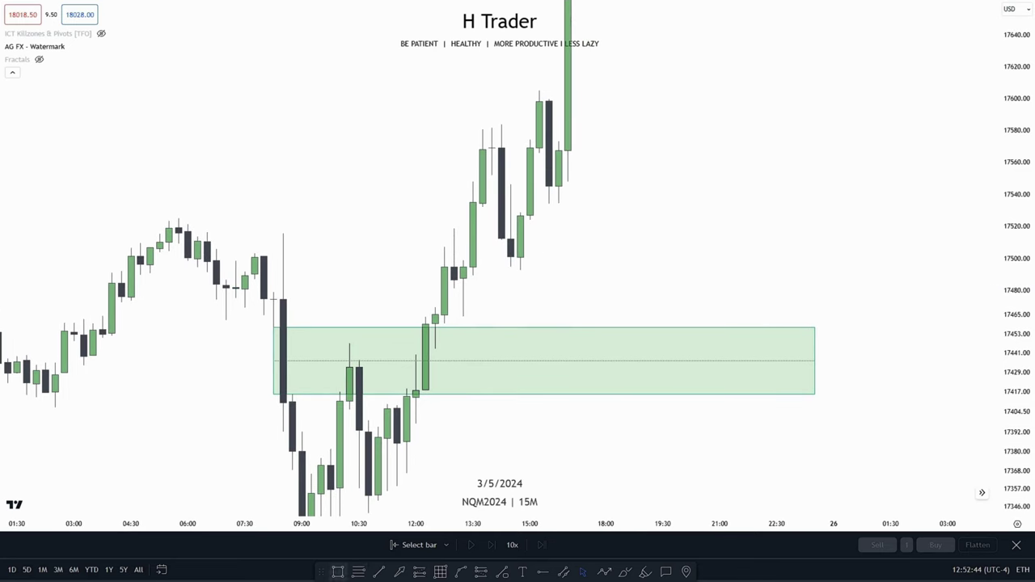
pyautogui.click(435, 305)
pyautogui.click(757, 289)
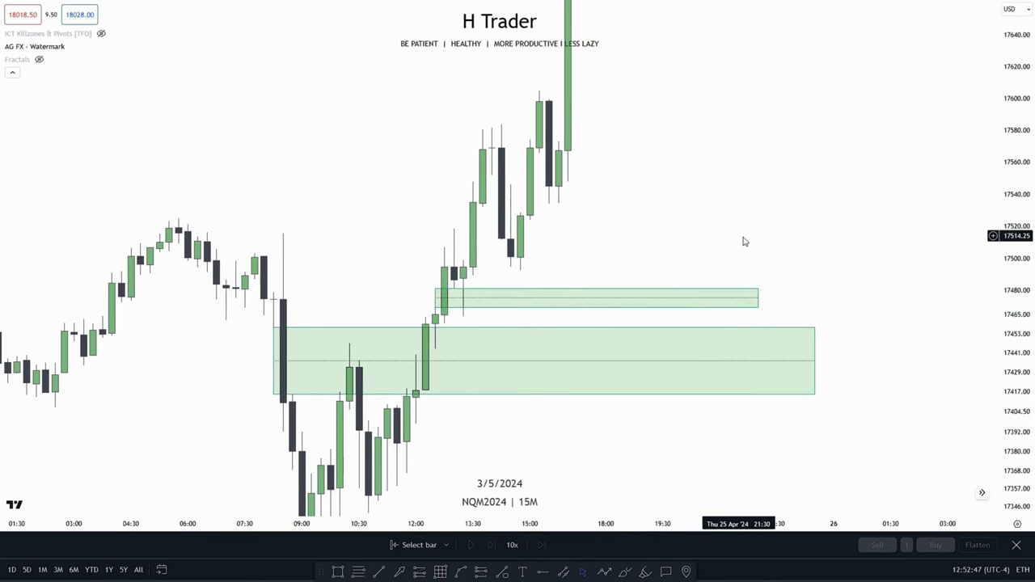
# Mark the next gap higher in the rally with a rectangle from 17532.00 to 17498.75, spanning 13:15 to 20:00
pyautogui.click(338, 571)
pyautogui.click(446, 245)
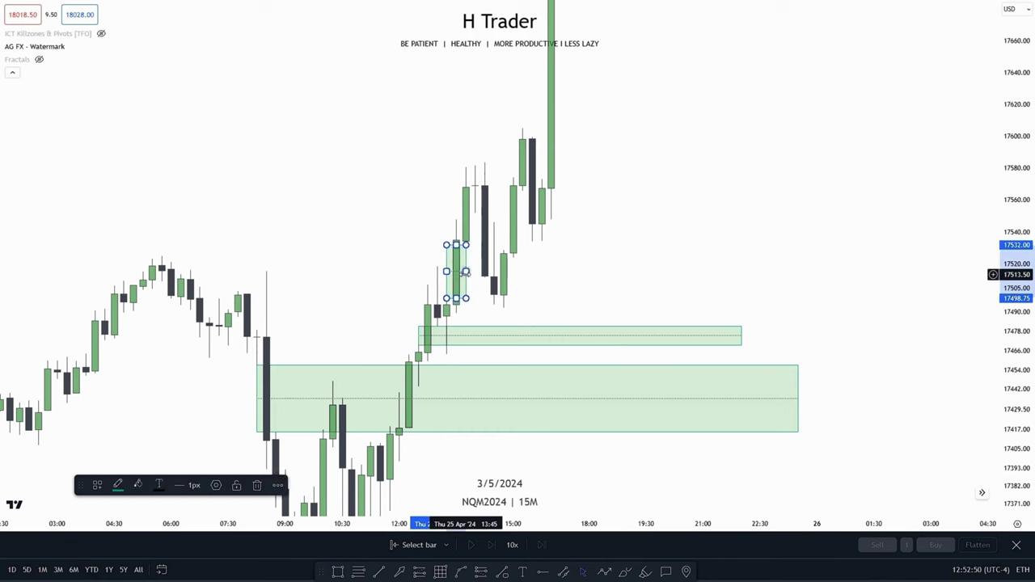
pyautogui.click(665, 298)
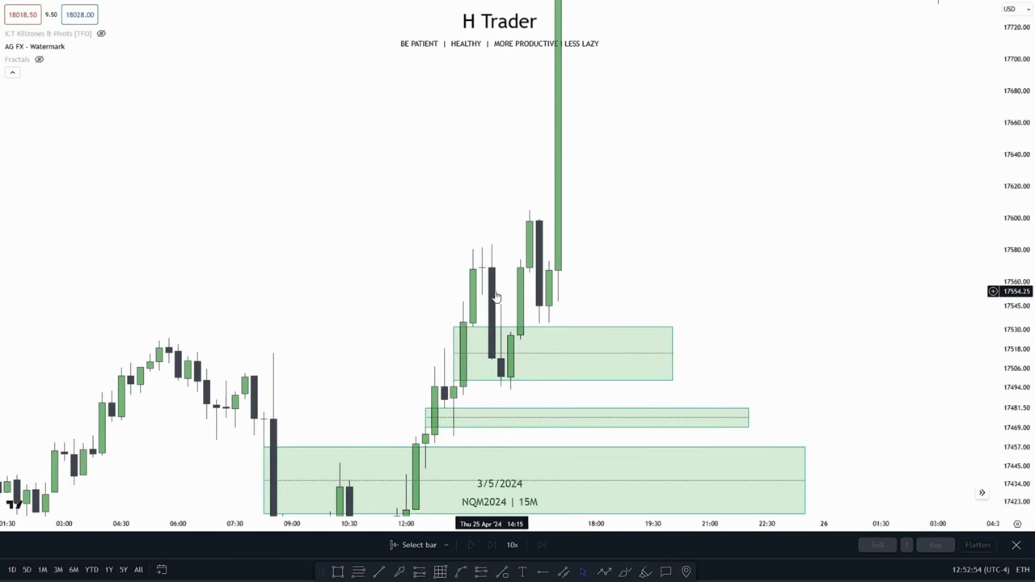
# Draw a rectangle on the 15-minute chart from 17528.75 at 25 April 14:45 up to about 17565, and delete it
pyautogui.click(345, 573)
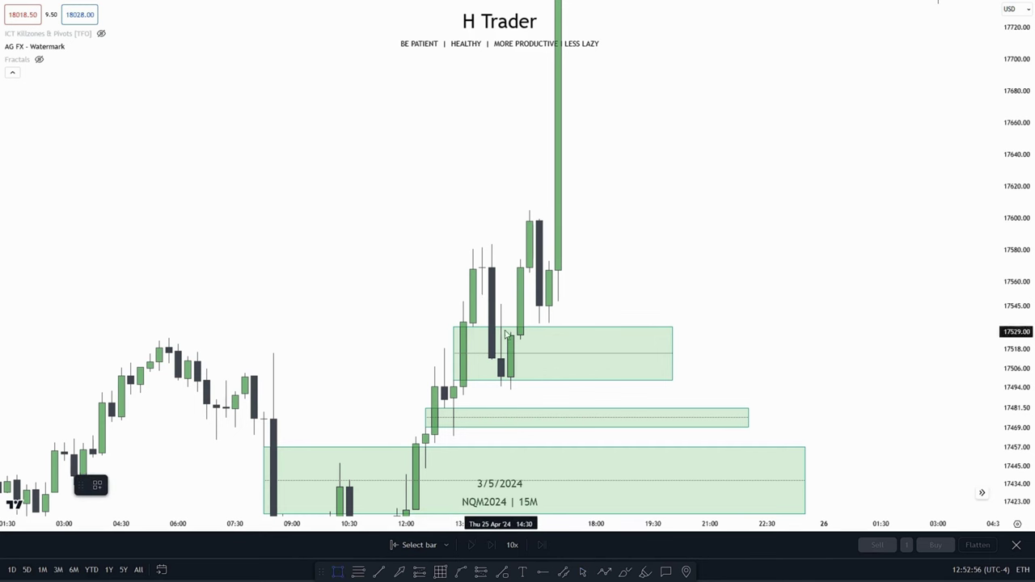
pyautogui.press('Delete')
pyautogui.moveTo(736, 304); pyautogui.dragTo(694, 317)
pyautogui.click(334, 573)
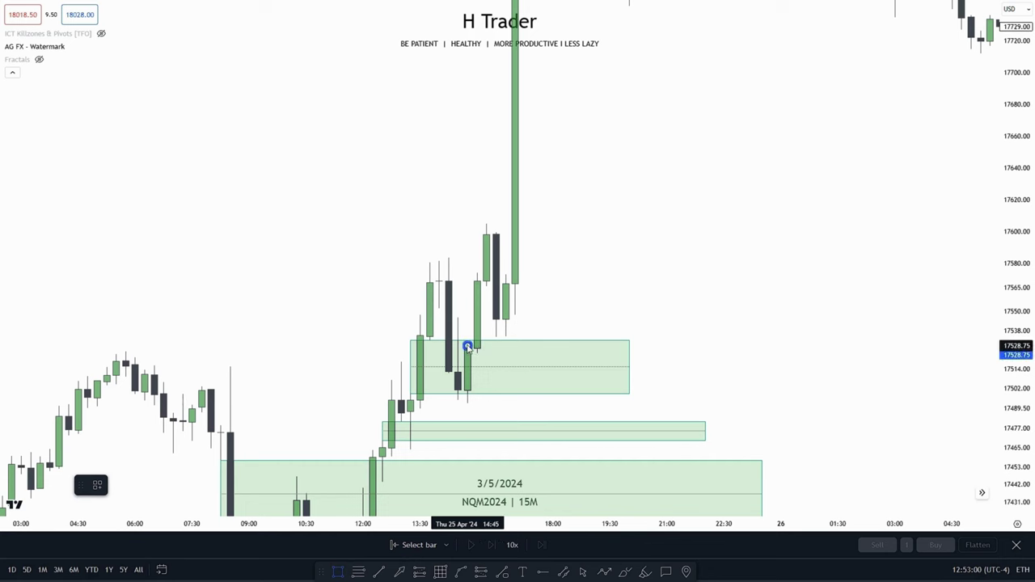
pyautogui.moveTo(469, 346); pyautogui.dragTo(847, 288)
pyautogui.press('Delete')
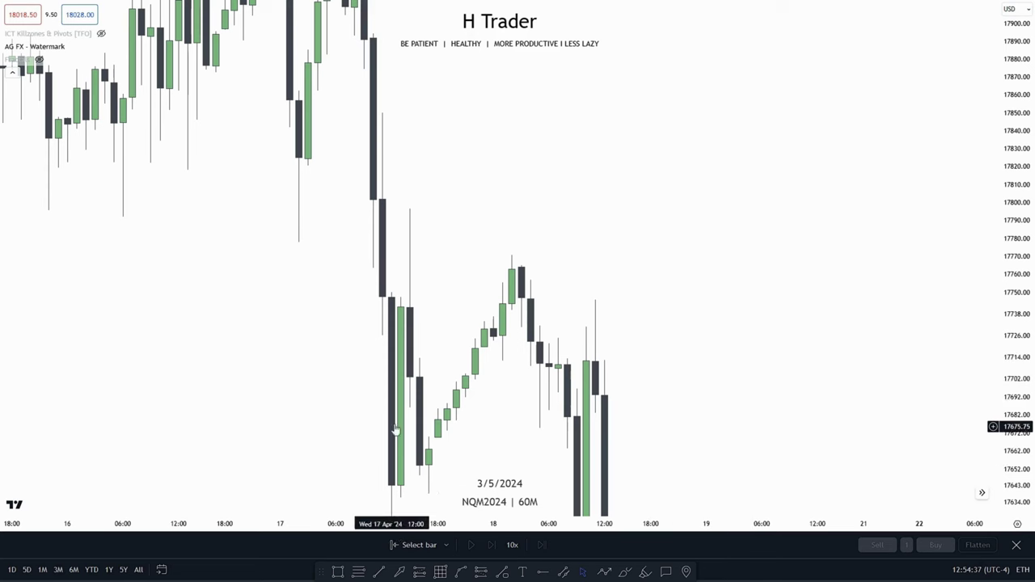
# Draw a trend line along the rise from 17 to 18 April on the 60-minute chart, and delete it
pyautogui.moveTo(467, 446); pyautogui.dragTo(444, 422)
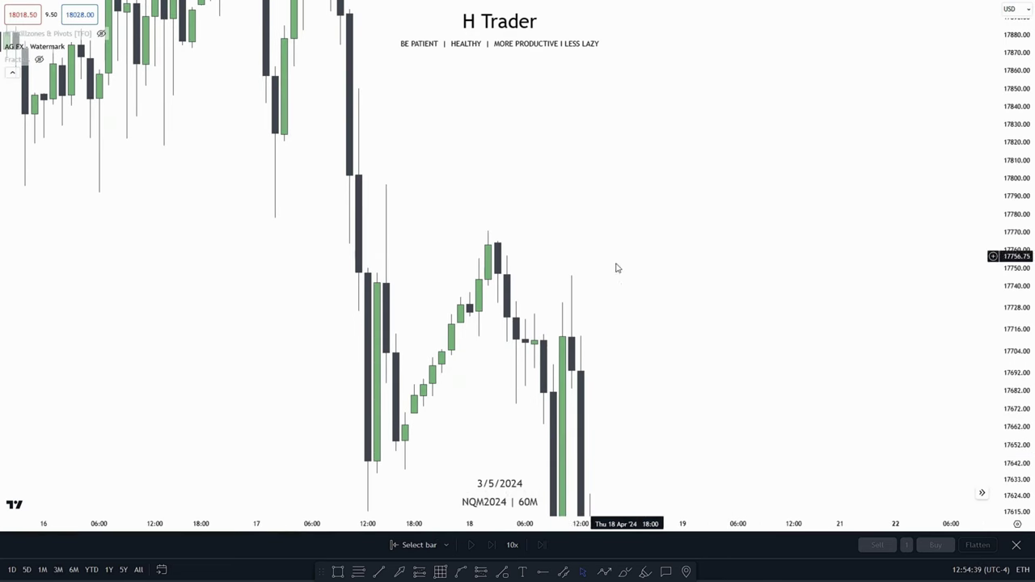
pyautogui.click(377, 574)
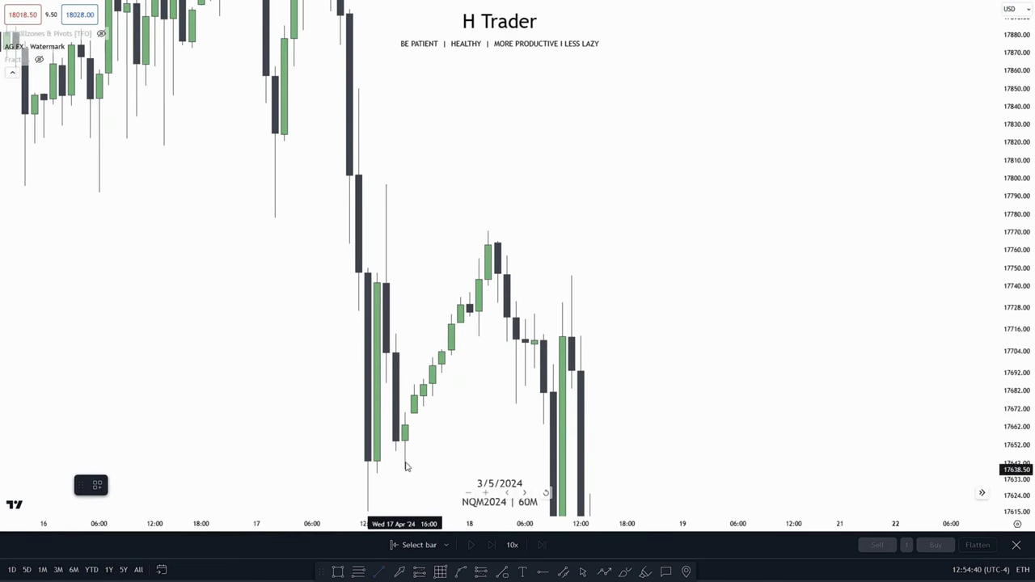
pyautogui.click(423, 408)
pyautogui.click(481, 327)
pyautogui.press('Delete')
# Draw a Fibonacci retracement over the upper wick of the 17 April 14:00 bar, from 17796.50 to 17741.75, and delete it
pyautogui.moveTo(483, 387); pyautogui.dragTo(442, 440)
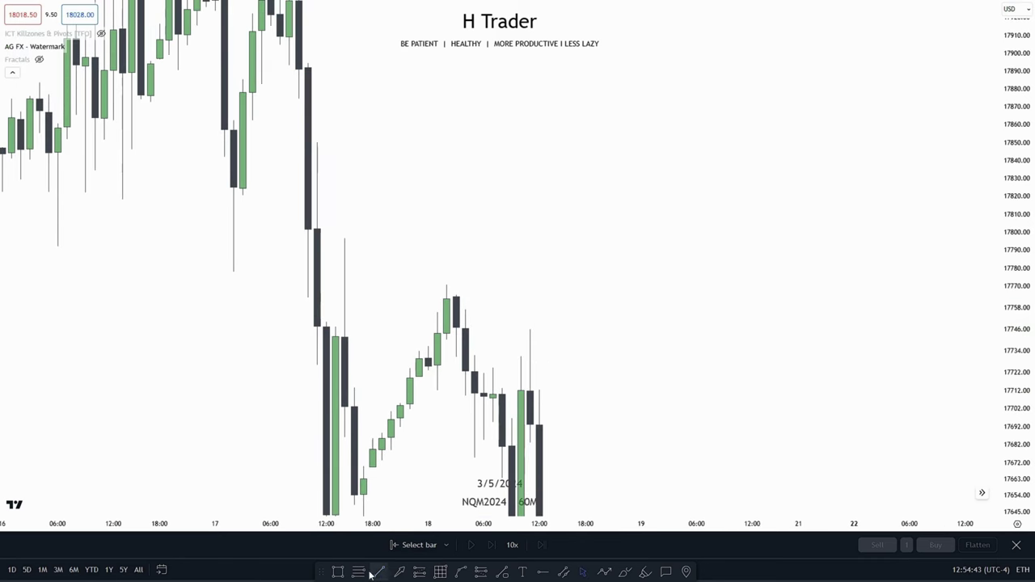
pyautogui.click(359, 572)
pyautogui.click(345, 239)
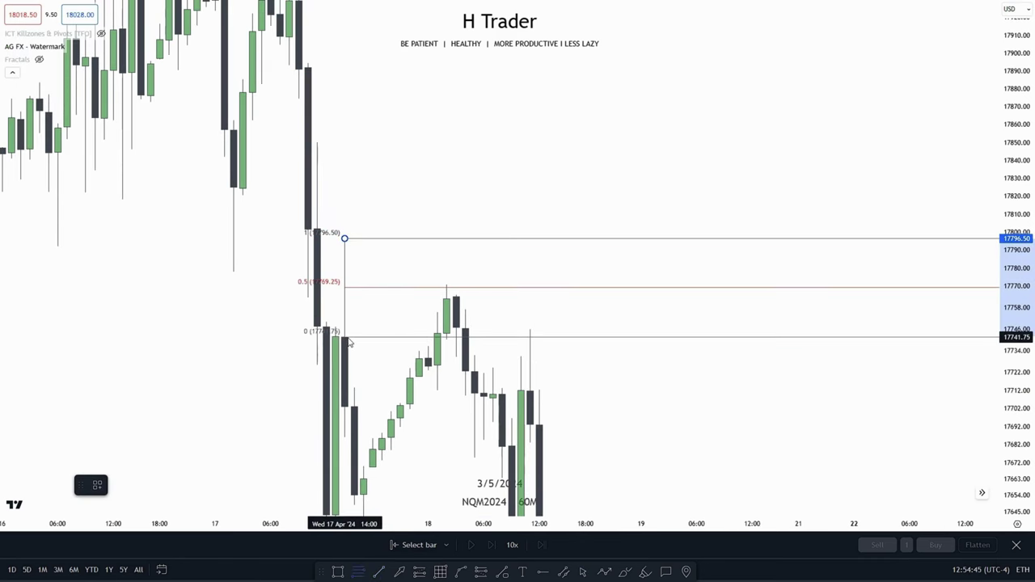
pyautogui.click(350, 336)
pyautogui.click(482, 296)
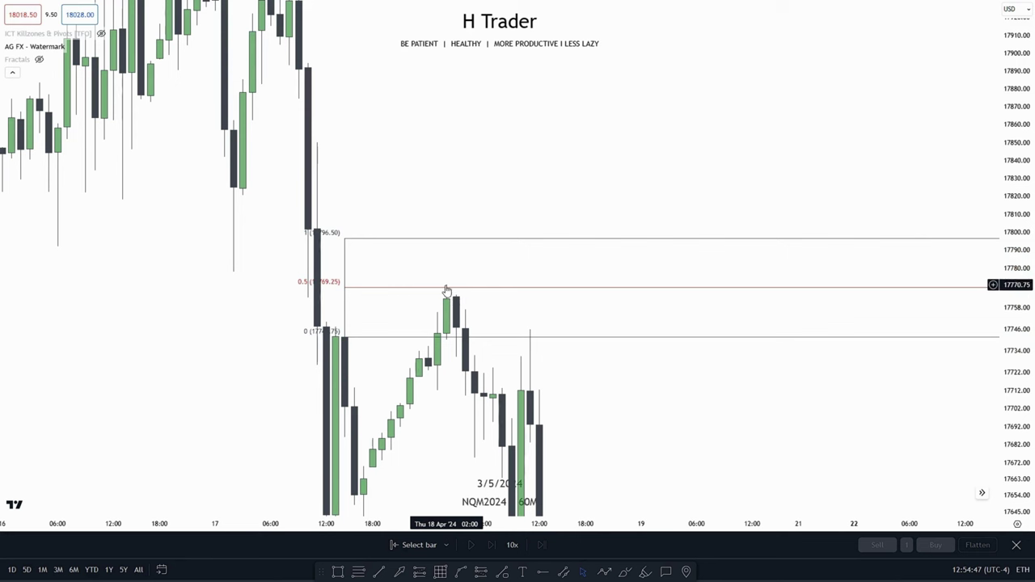
pyautogui.click(486, 293)
pyautogui.press('Delete')
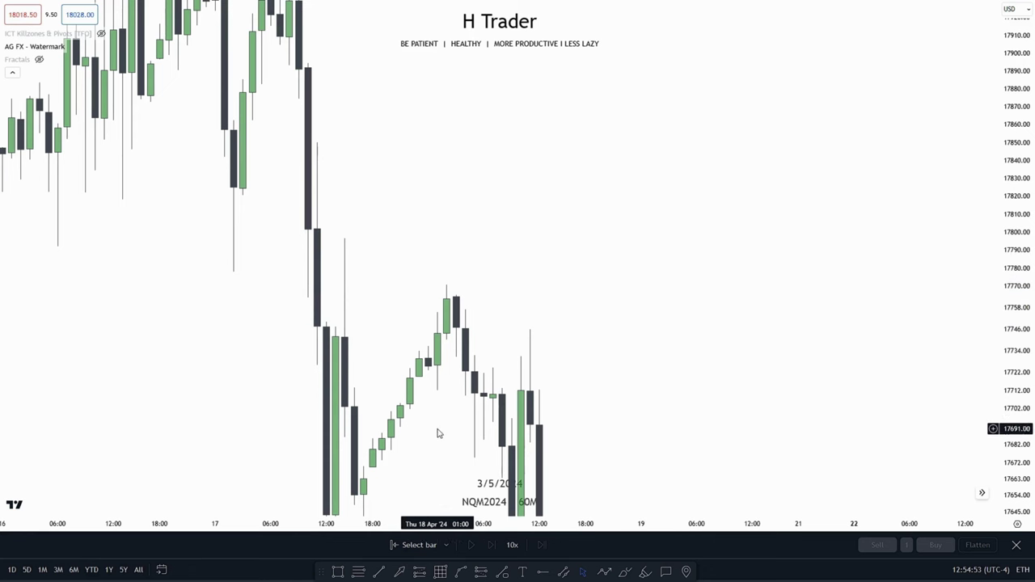
# Draw a short rectangle from 17719.75 to 17703.75, spanning 17 April 21:00 to 18 April 05:00, and delete it
pyautogui.moveTo(439, 432); pyautogui.dragTo(452, 332)
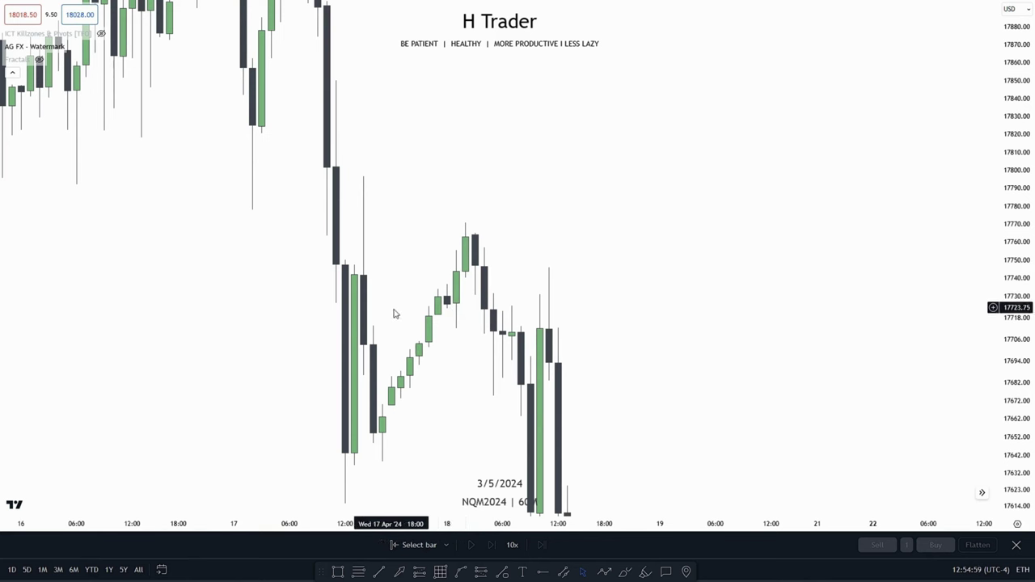
pyautogui.moveTo(444, 351)
pyautogui.mouseDown()
pyautogui.moveTo(440, 360)
pyautogui.moveTo(434, 324)
pyautogui.moveTo(489, 339)
pyautogui.mouseUp()
pyautogui.click(338, 572)
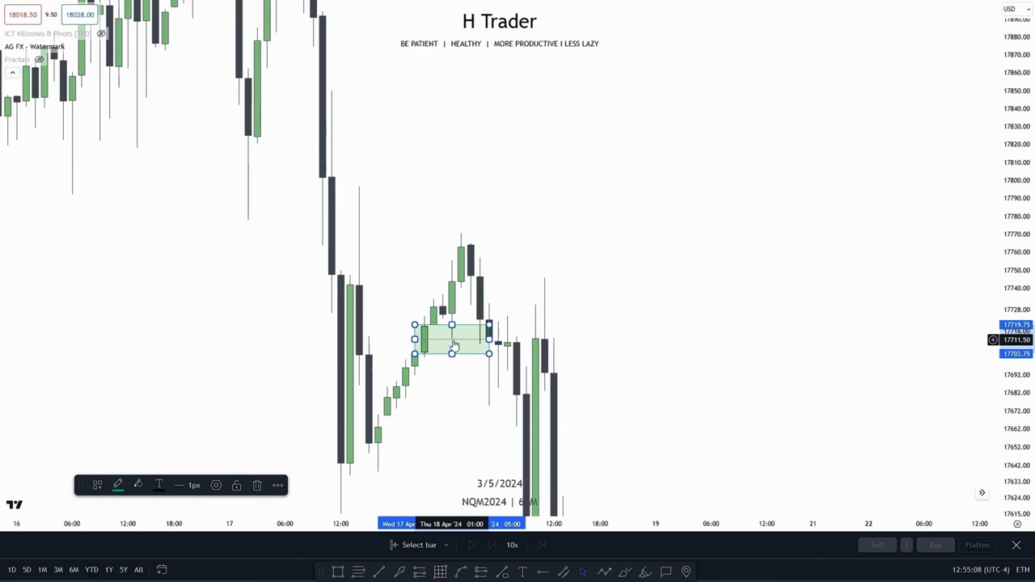
pyautogui.press('Delete')
# Mark the gap in the overnight rise with a rectangle from 17719.75 to 17703.75, spanning 17 April 21:00 to 19 April 04:00
pyautogui.click(338, 571)
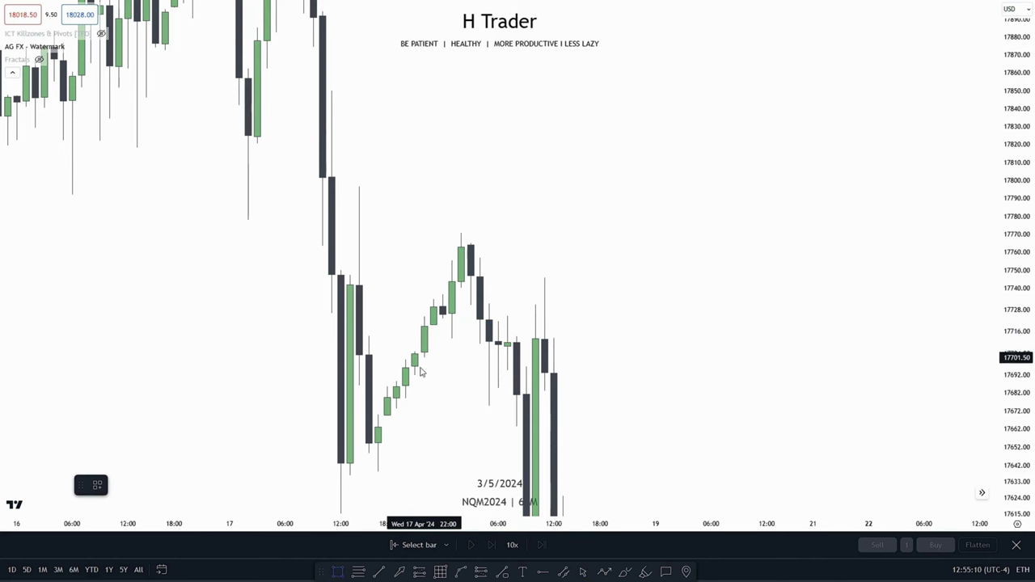
pyautogui.moveTo(414, 353)
pyautogui.mouseDown()
pyautogui.moveTo(429, 324)
pyautogui.moveTo(605, 354)
pyautogui.moveTo(694, 353)
pyautogui.mouseUp()
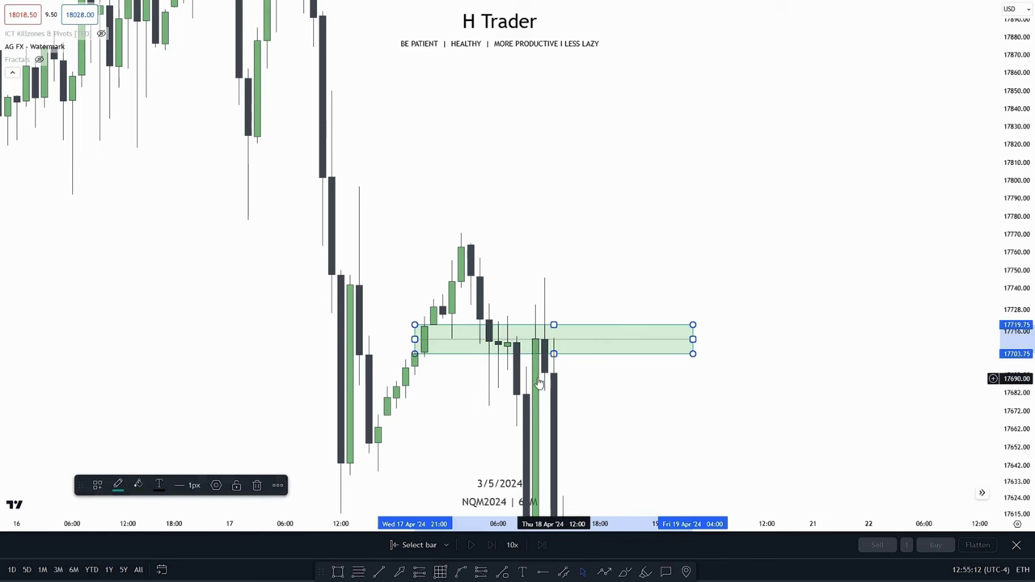
pyautogui.click(476, 416)
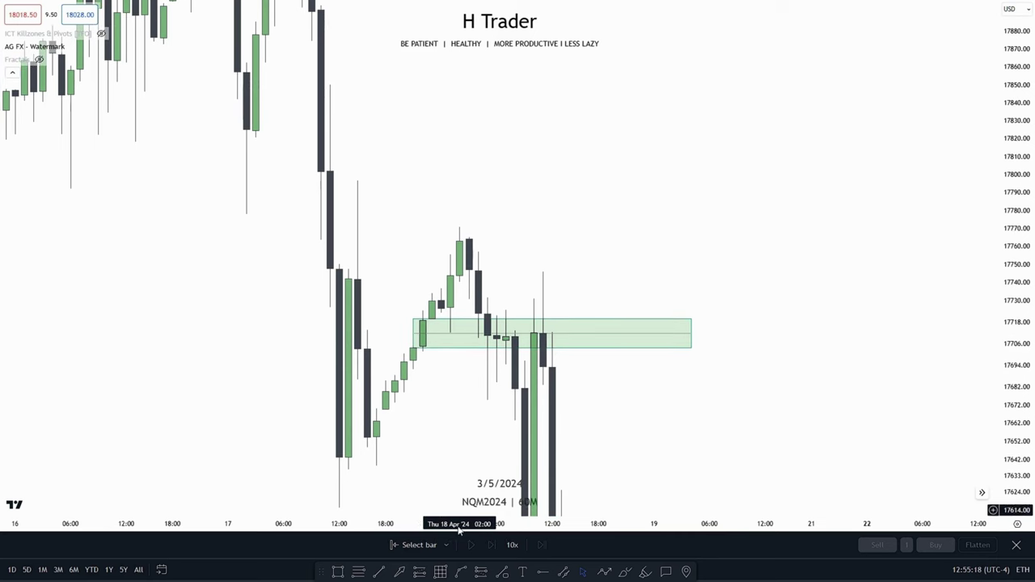
# Draw a second, thin rectangle just below the marked gap on the 60-minute chart, and delete it
pyautogui.click(338, 572)
pyautogui.moveTo(395, 366); pyautogui.dragTo(794, 377)
pyautogui.press('Delete')
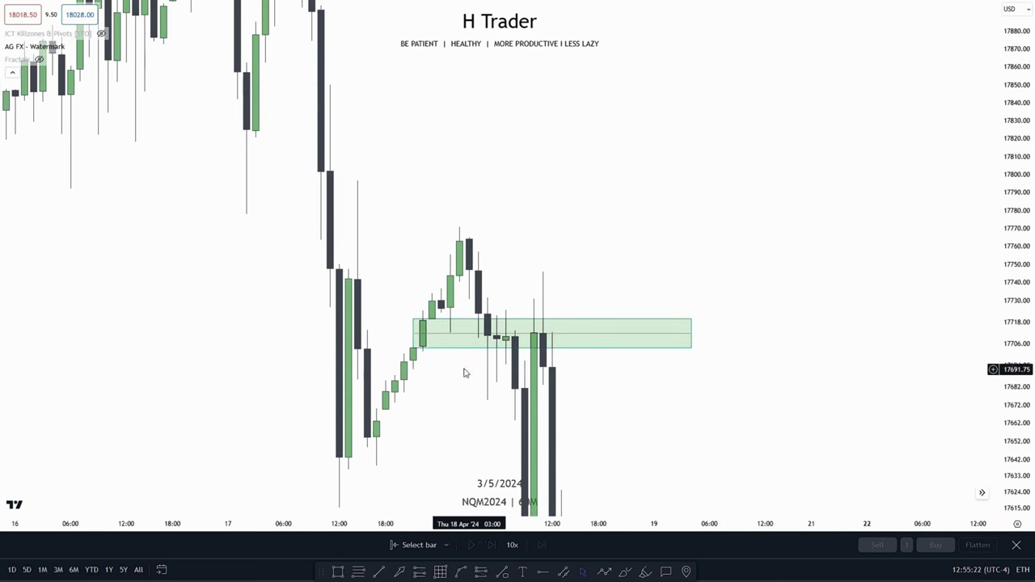
# Examine how price reacts at the marked gap on 18 April and moves through 19 April
pyautogui.moveTo(483, 393); pyautogui.dragTo(434, 358)
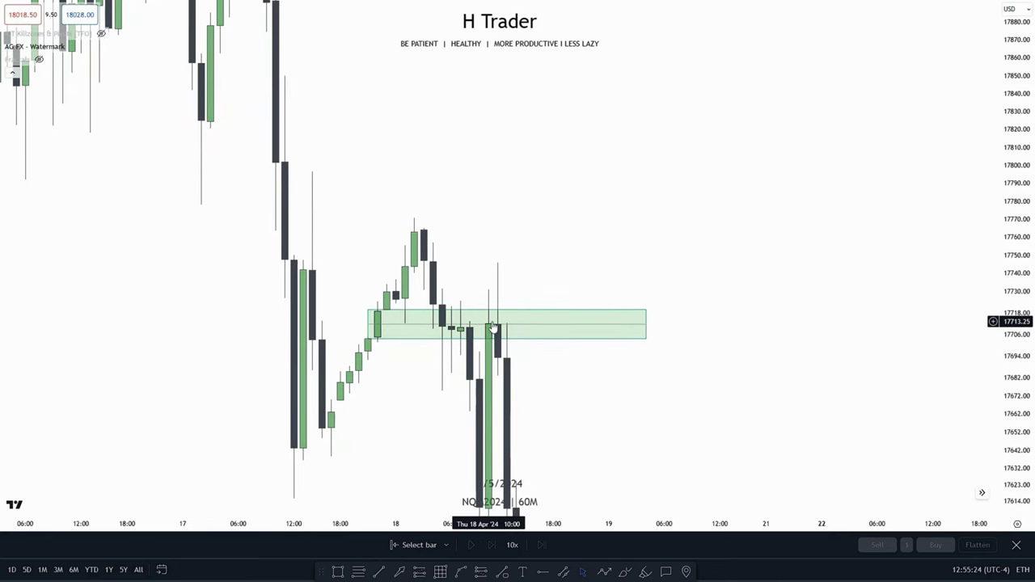
pyautogui.moveTo(658, 388); pyautogui.dragTo(706, 373)
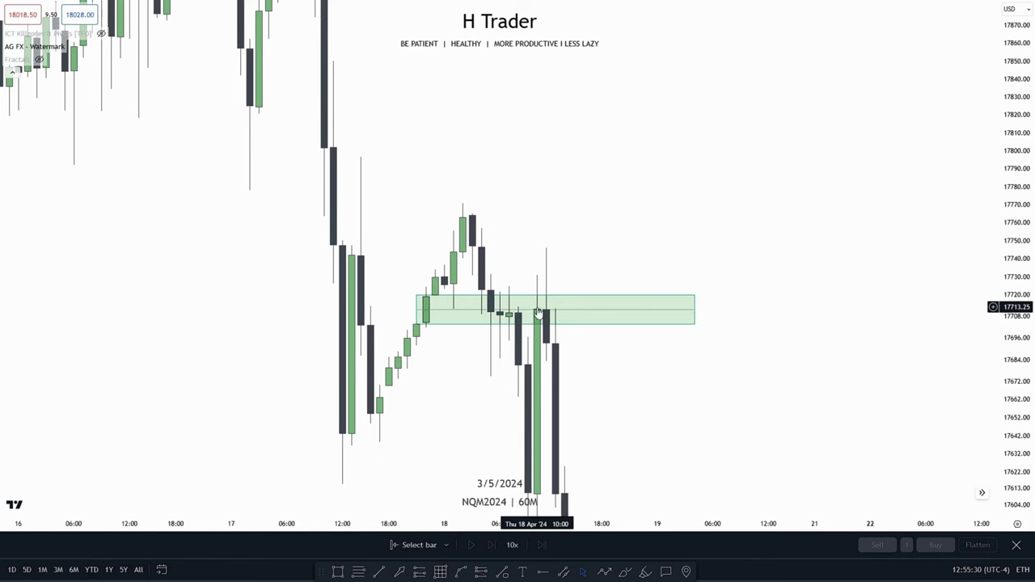
pyautogui.moveTo(685, 390); pyautogui.dragTo(691, 377)
pyautogui.scroll(-2, 711, 393)
pyautogui.moveTo(730, 409); pyautogui.dragTo(732, 354)
pyautogui.moveTo(675, 279); pyautogui.dragTo(545, 267)
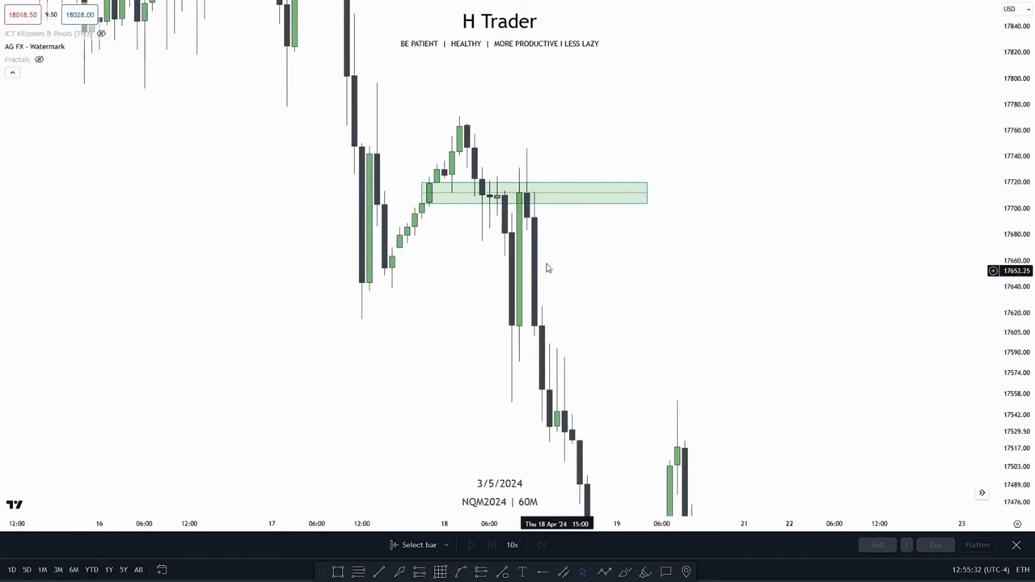
pyautogui.scroll(-2, 647, 348)
pyautogui.moveTo(776, 368); pyautogui.dragTo(737, 284)
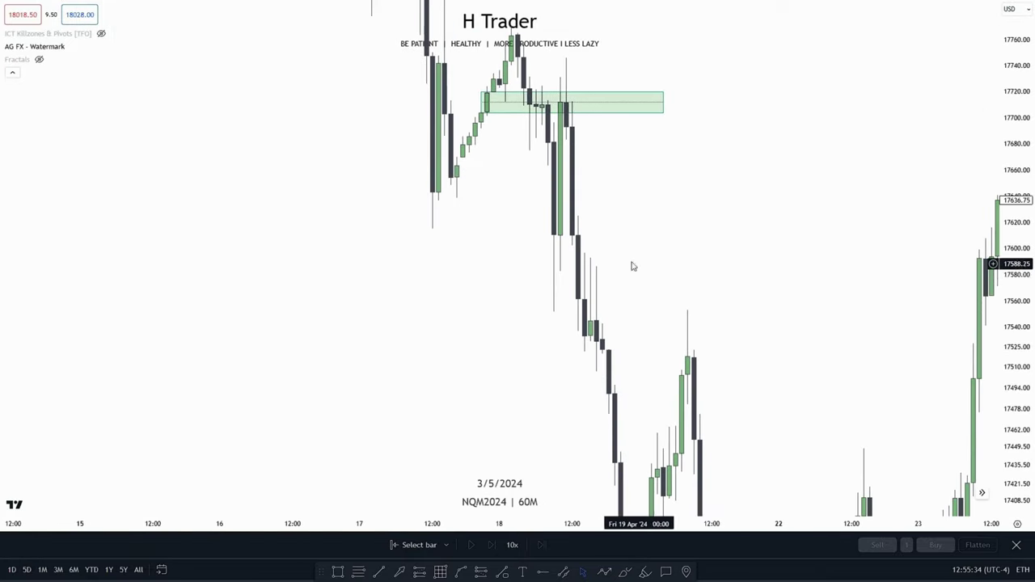
pyautogui.moveTo(1014, 321); pyautogui.dragTo(1014, 381)
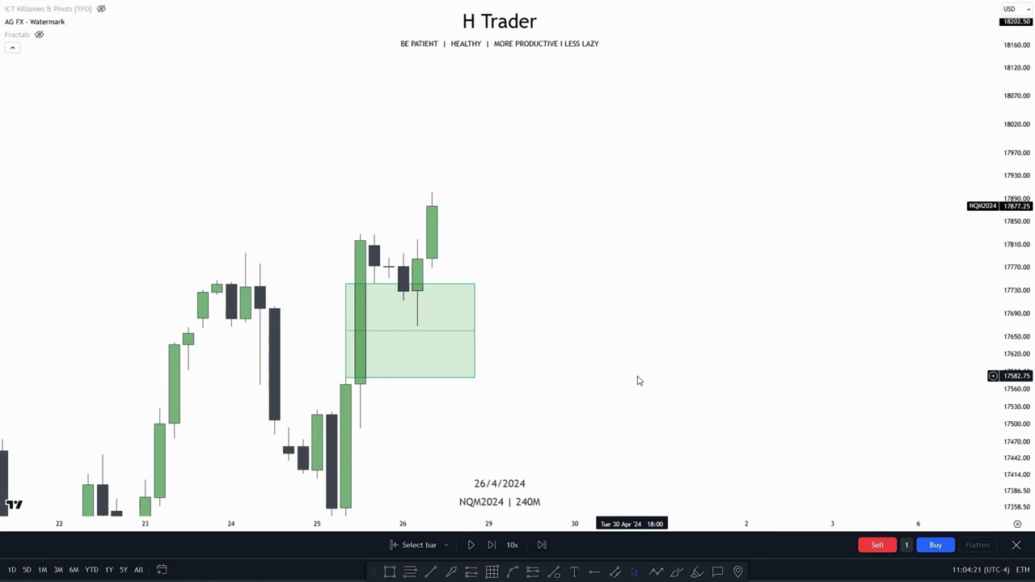
# Mark the highs on the 240-minute chart with horizontal trend lines at 17795.50 from 24 to 25 April, and at 17827.50 from 25 to 26 April
pyautogui.click(431, 570)
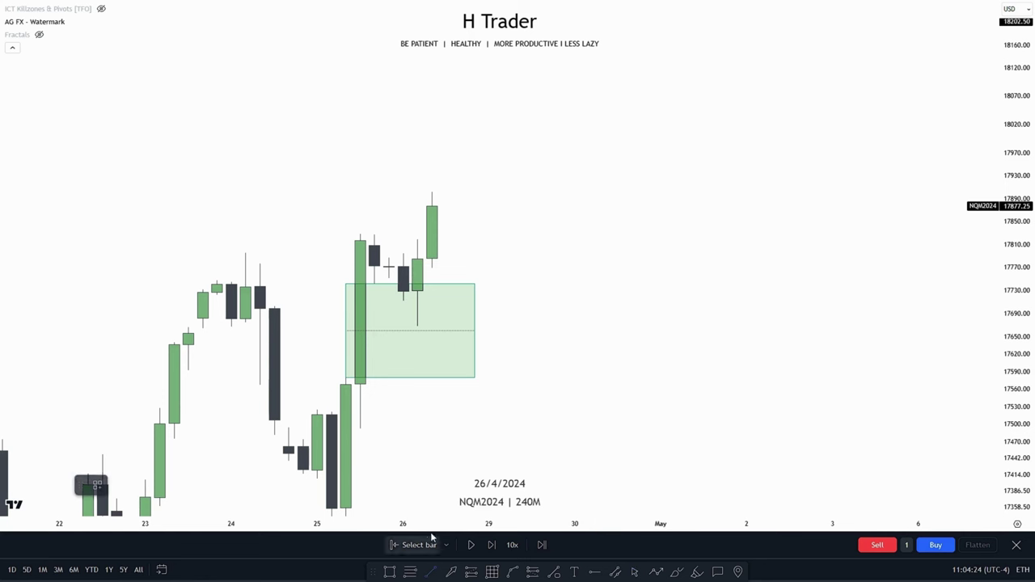
pyautogui.click(361, 253)
pyautogui.click(530, 236)
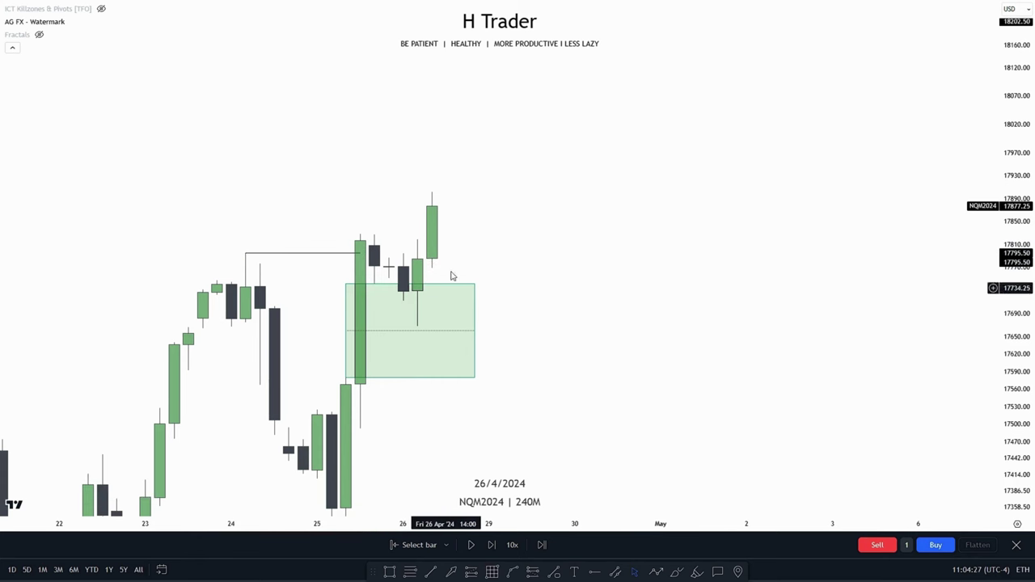
pyautogui.click(436, 572)
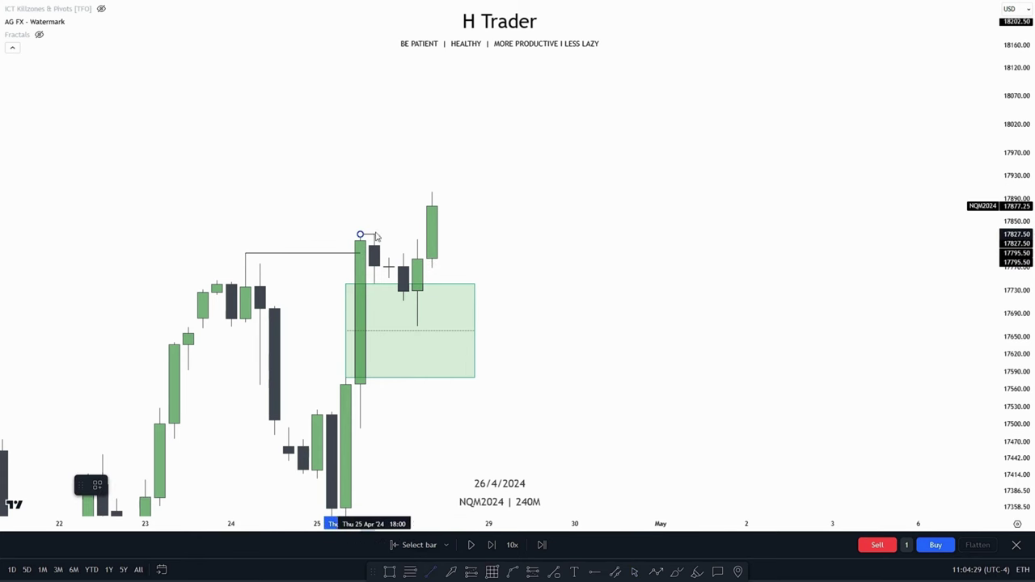
pyautogui.click(433, 234)
pyautogui.moveTo(560, 245); pyautogui.dragTo(587, 217)
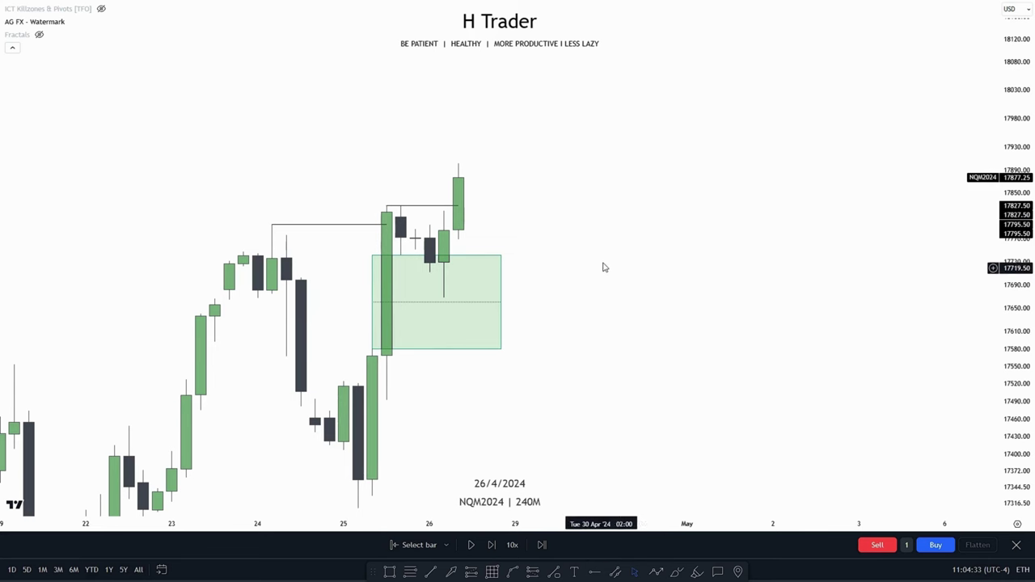
pyautogui.scroll(2, 613, 239)
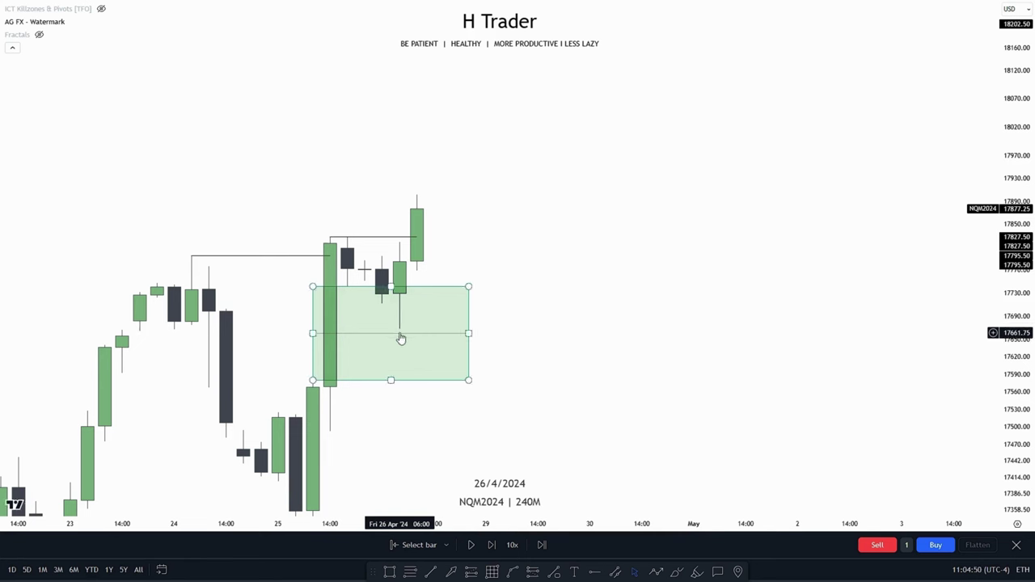
pyautogui.moveTo(573, 350); pyautogui.dragTo(612, 355)
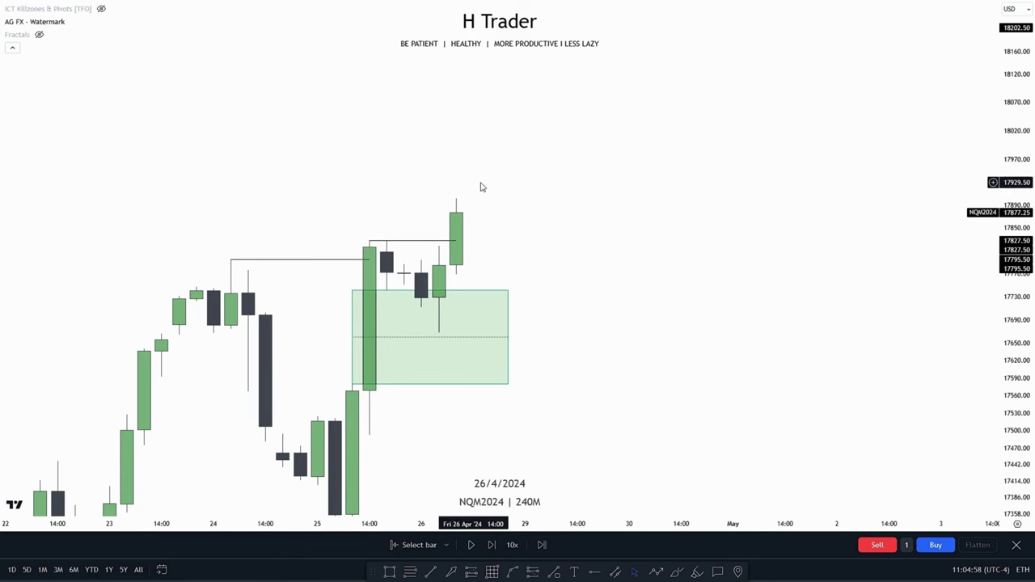
pyautogui.moveTo(613, 285); pyautogui.dragTo(609, 287)
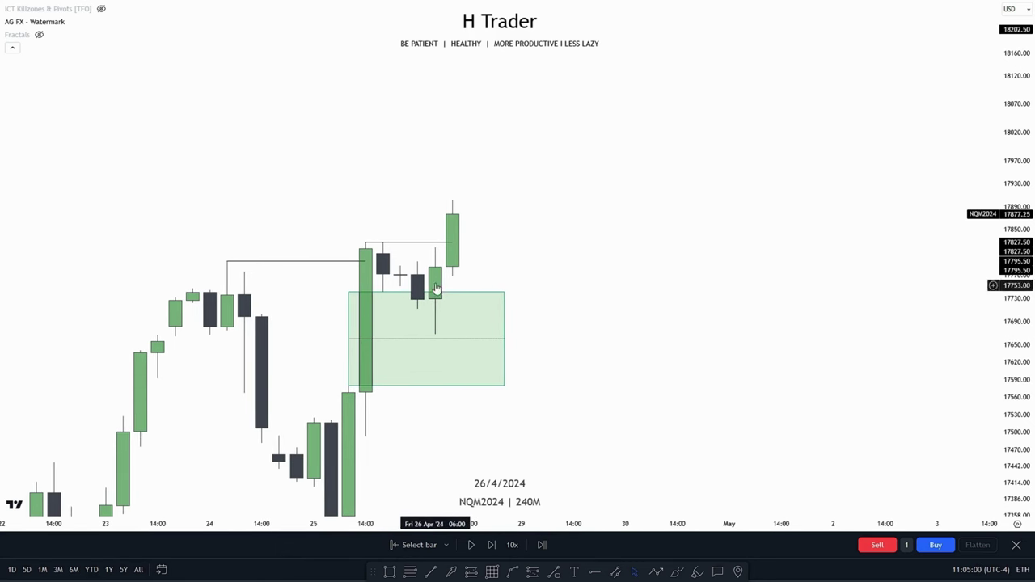
pyautogui.moveTo(592, 228); pyautogui.dragTo(603, 207)
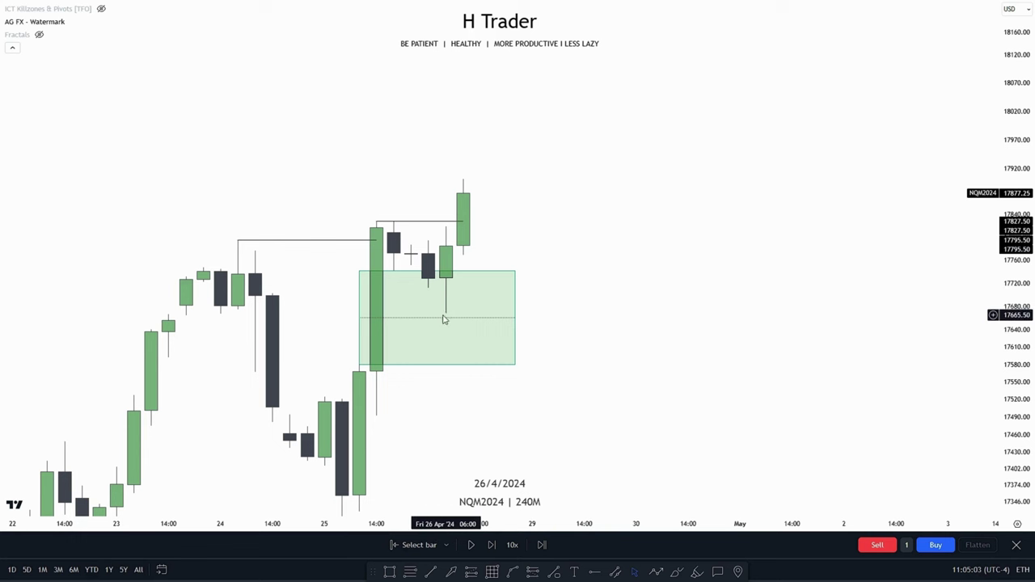
pyautogui.moveTo(451, 325); pyautogui.dragTo(446, 350)
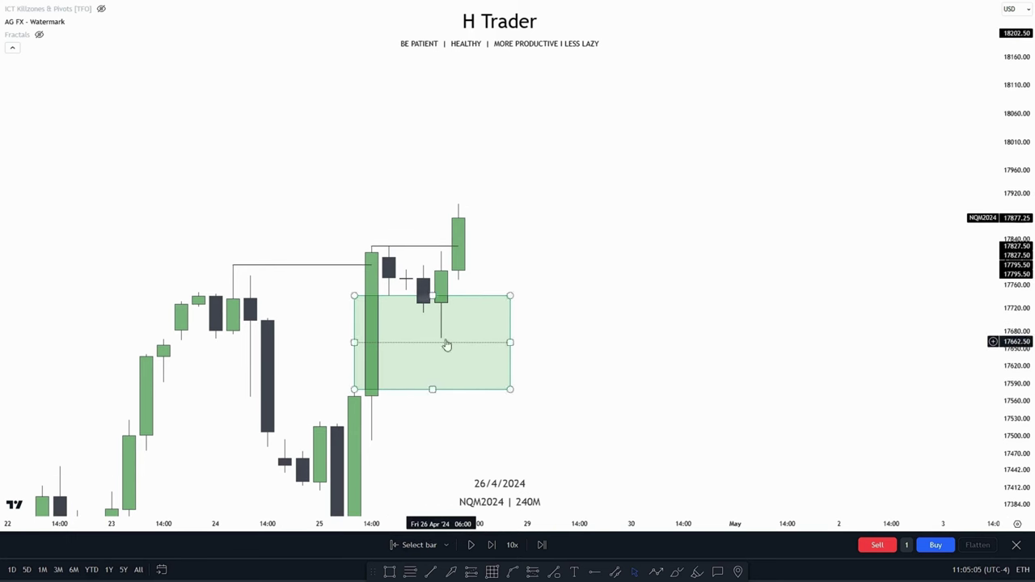
pyautogui.moveTo(581, 318); pyautogui.dragTo(593, 335)
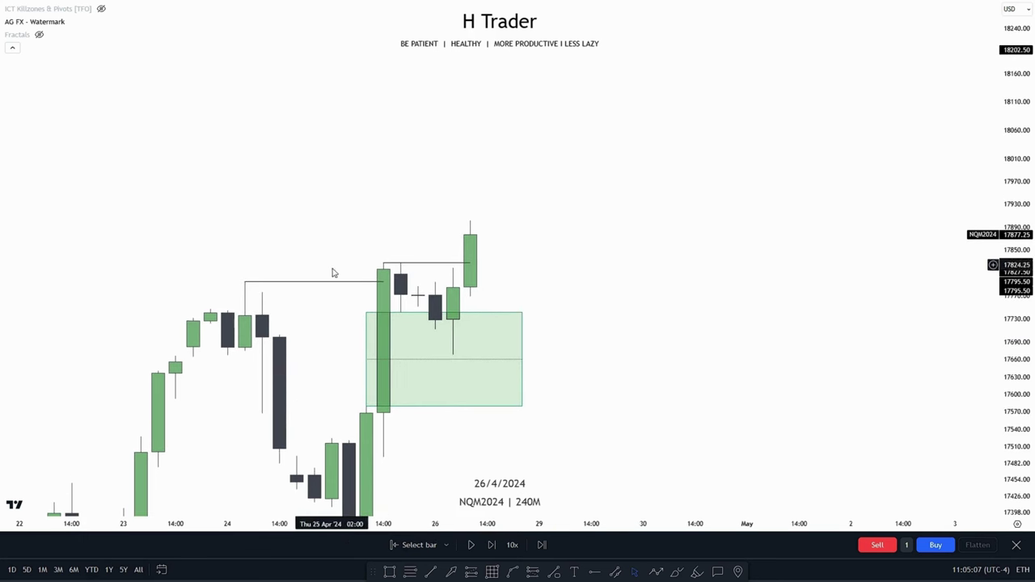